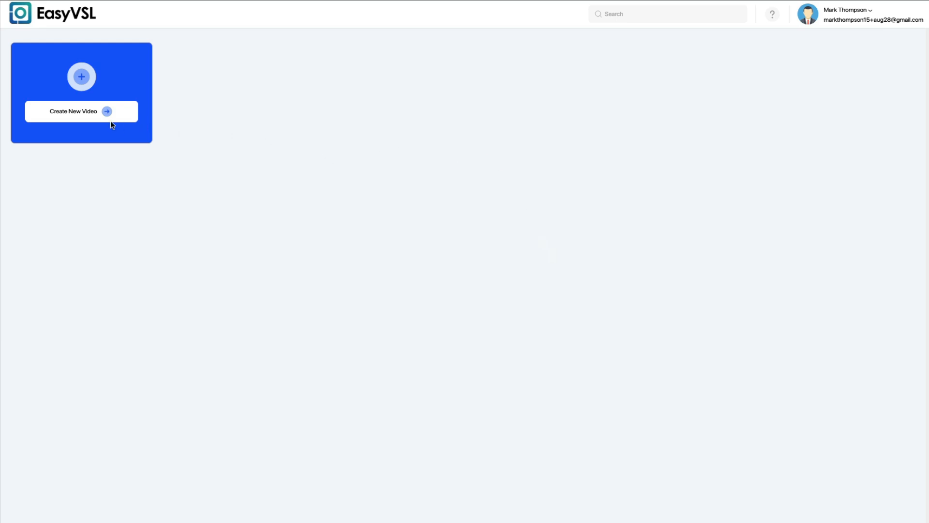
Step: Create a new video named "Weight Loss Program"
click(98, 116)
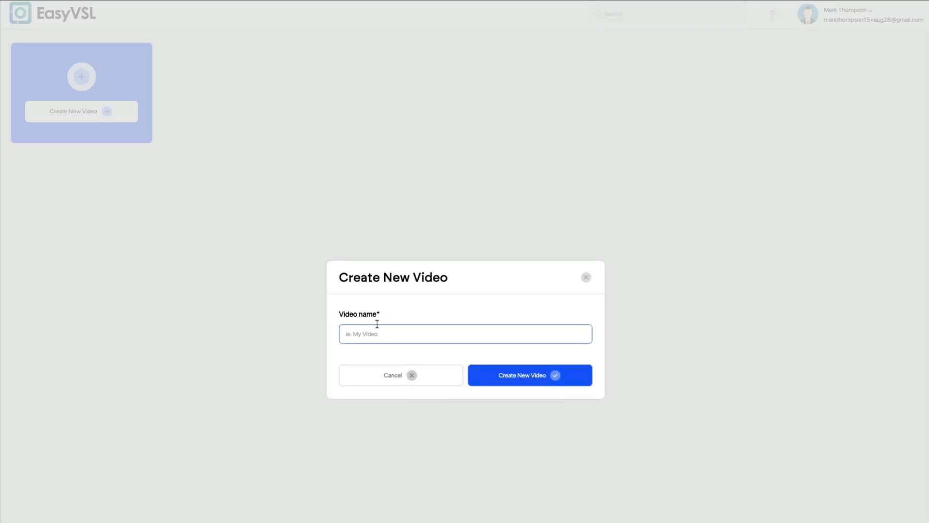
text(Weight Loss Program)
click(535, 376)
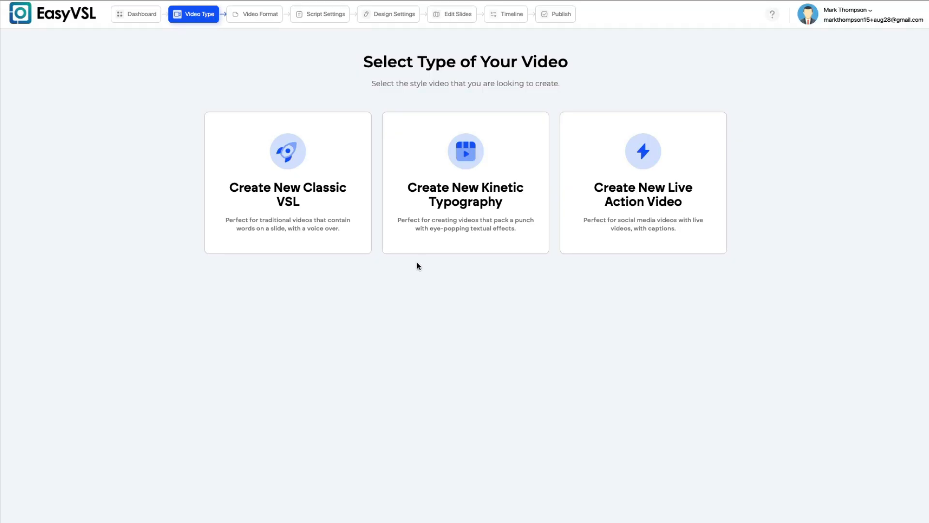
Step: Choose Classic VSL as the video type after reviewing the kinetic typography and live action alternatives
mouse_move(353, 211)
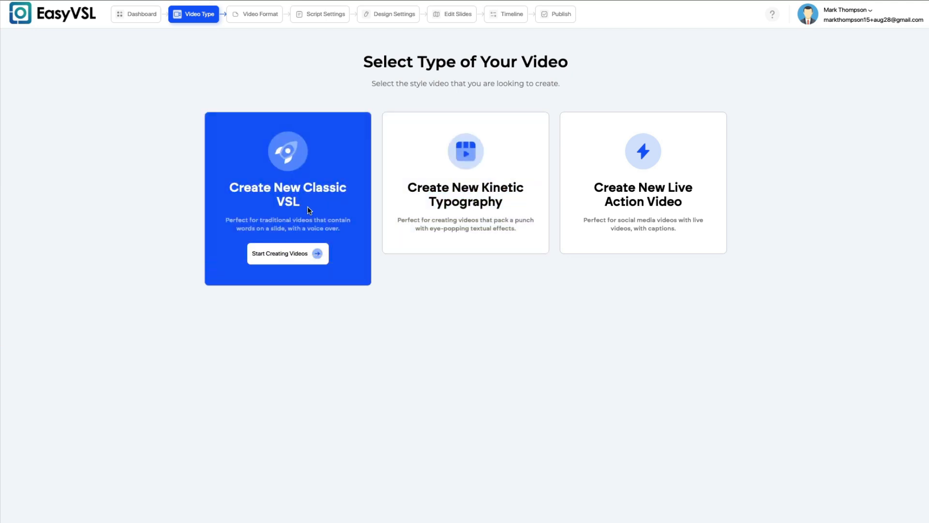
mouse_move(444, 217)
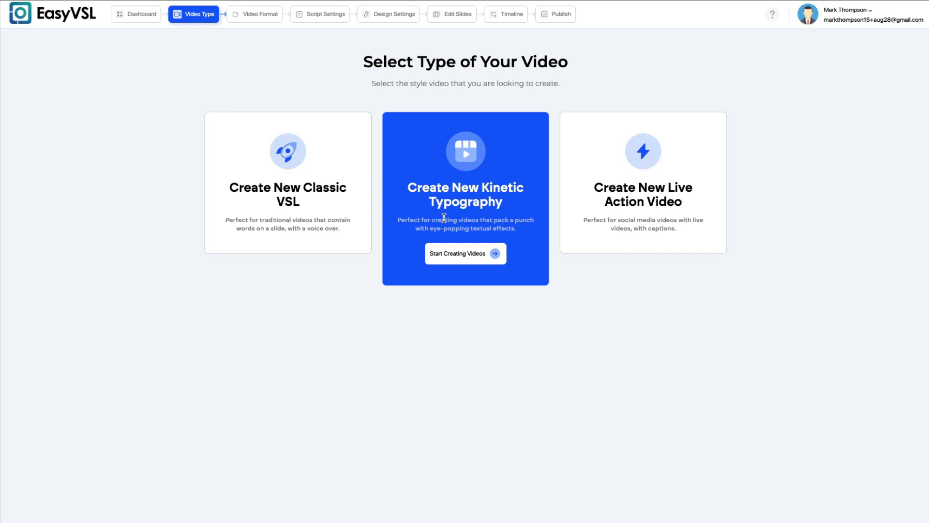
mouse_move(606, 233)
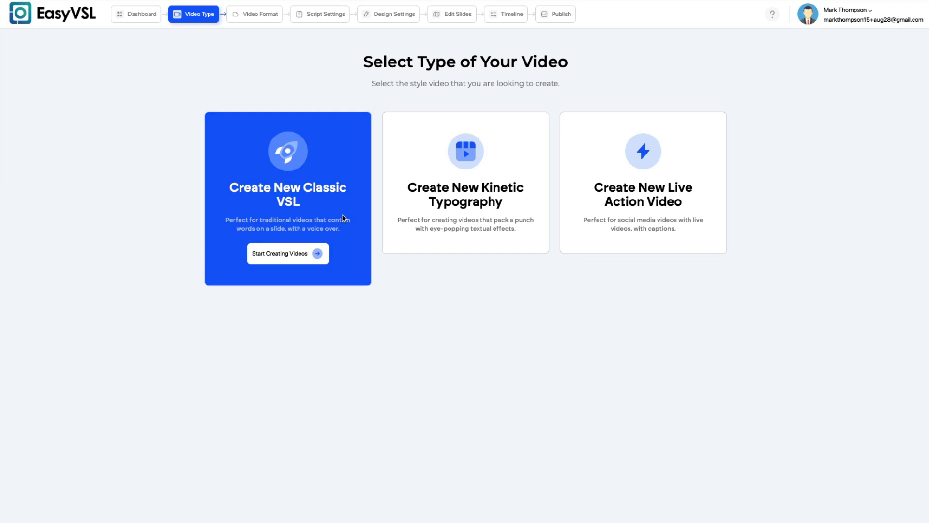
click(312, 254)
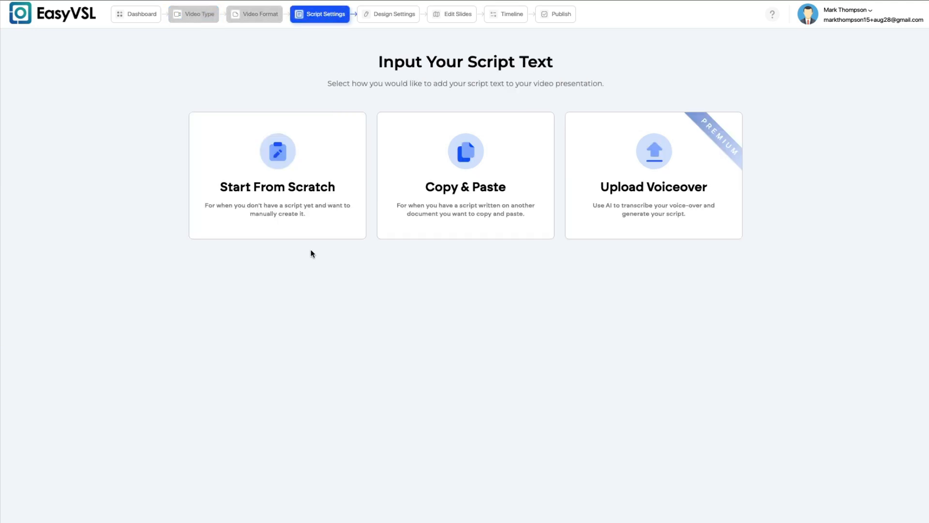
Step: Choose to start the video script from scratch
mouse_move(303, 216)
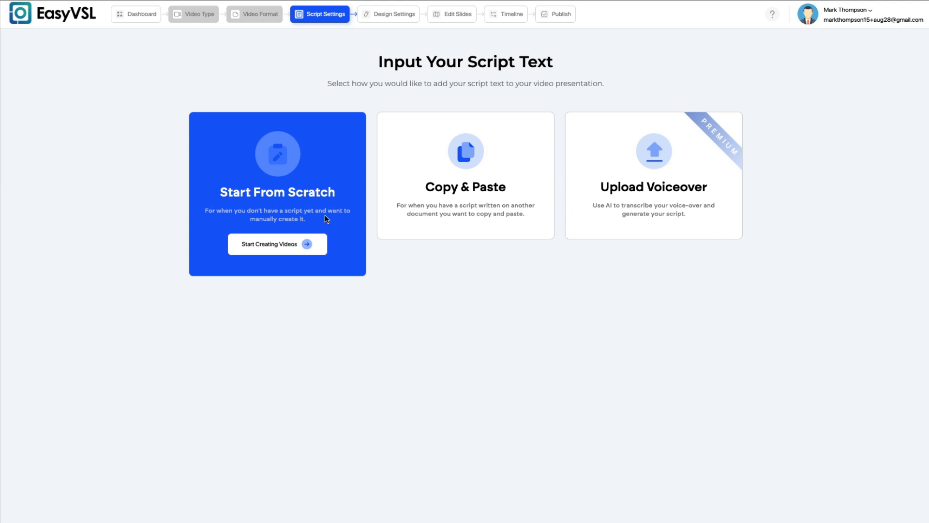
mouse_move(653, 220)
click(288, 246)
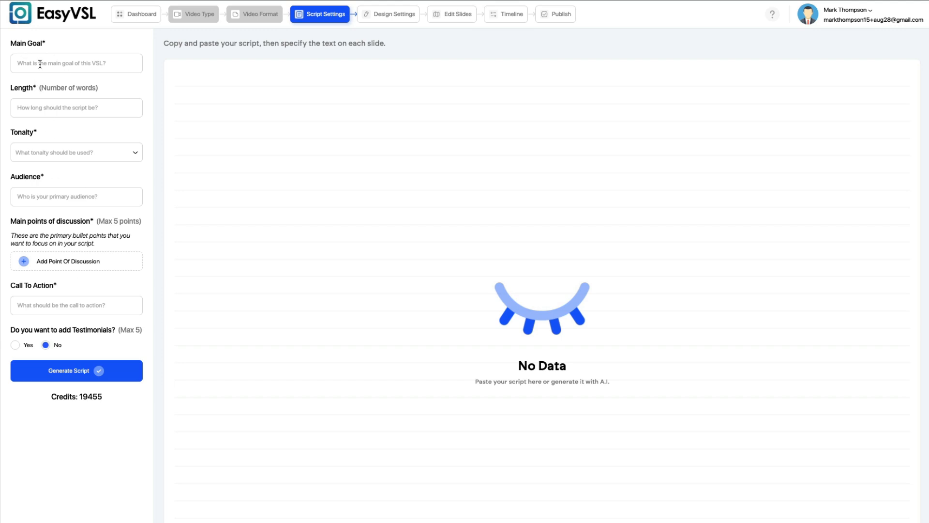
Step: Paste the main goal about encouraging viewers to purchase, ending "quickly and sustainably using proven methods", and set the script length to 1000 words
click(54, 151)
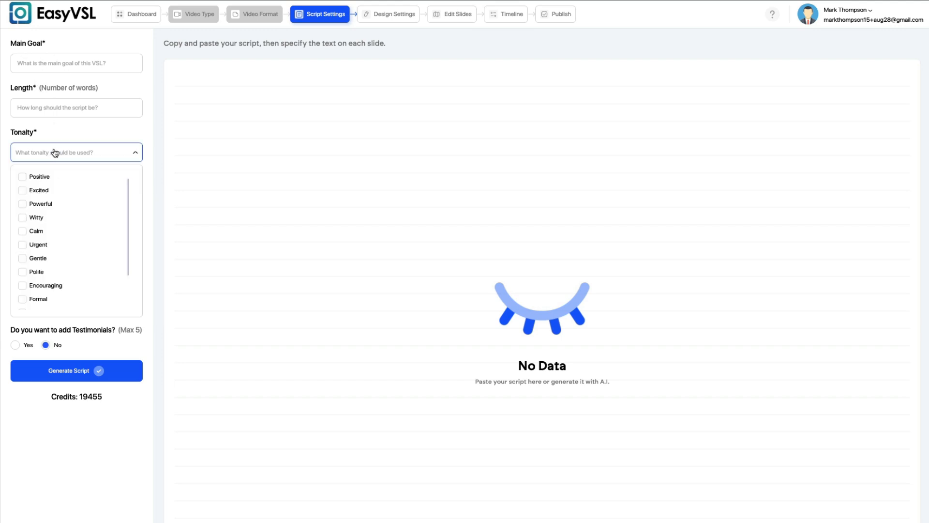
click(54, 152)
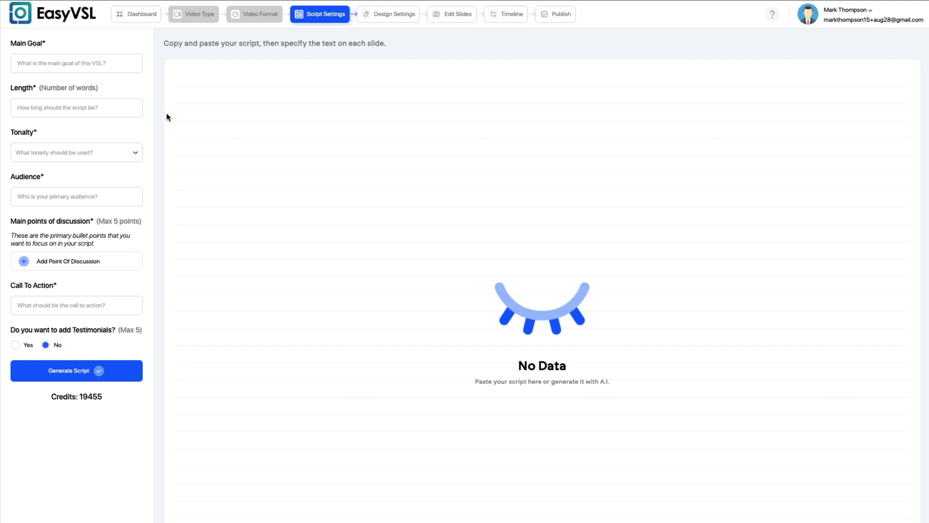
click(67, 64)
key(ctrl+v)
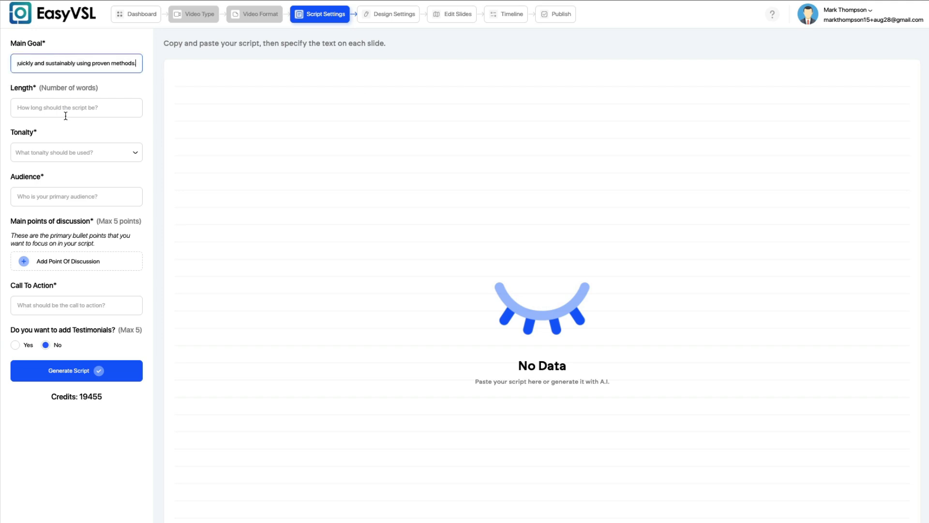
click(113, 110)
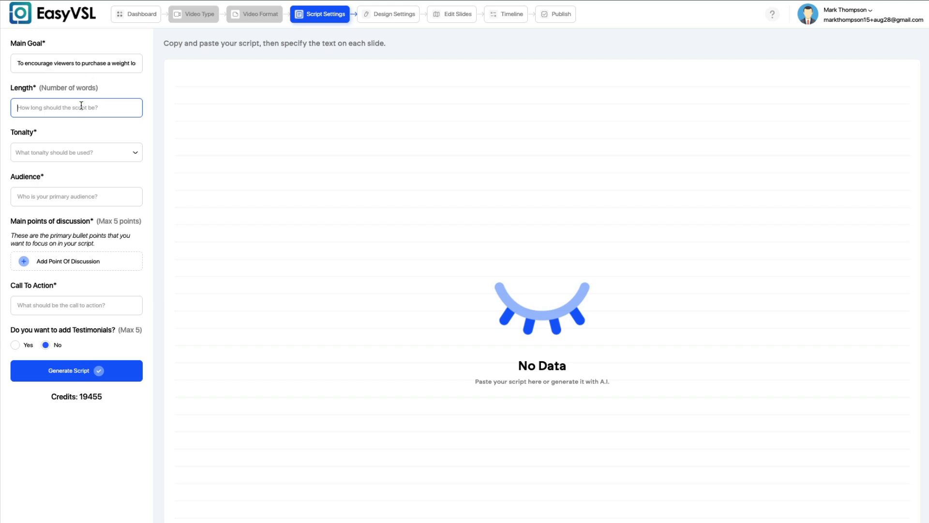
text(1000)
Step: Set the script's tonality to Positive and Excited
click(63, 153)
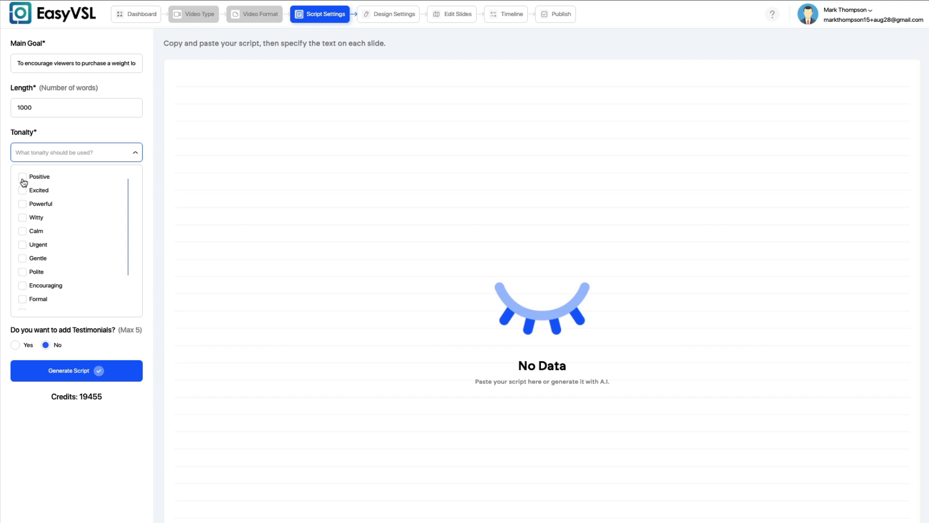
click(22, 178)
click(21, 190)
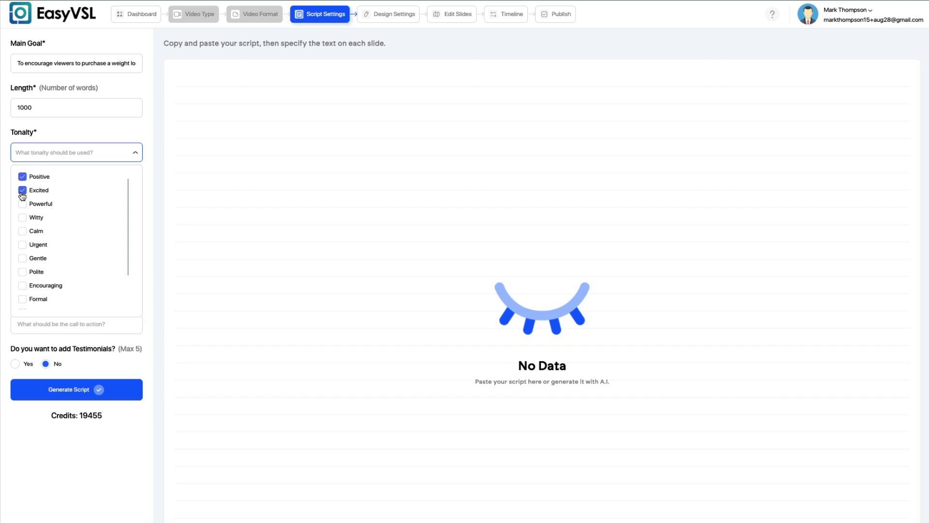
click(99, 138)
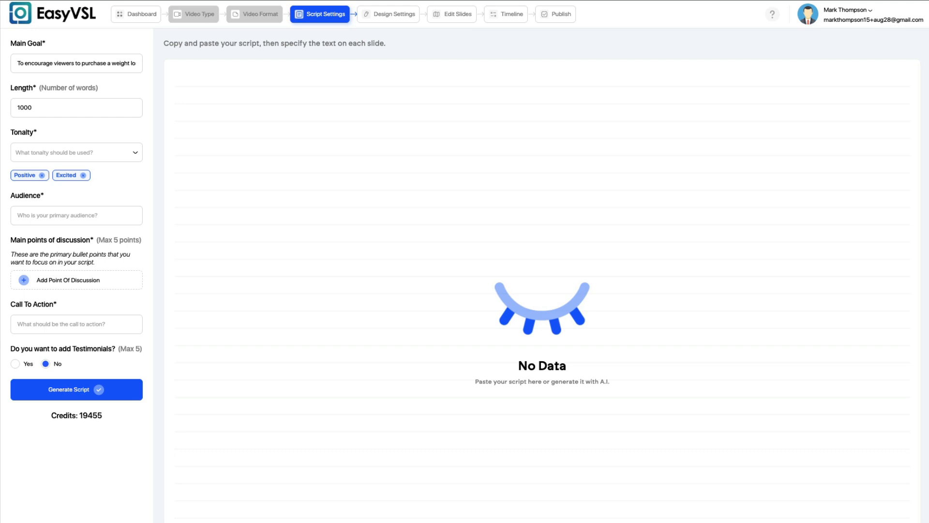
Step: Paste and check the audience description: men and women aged 25–45, often struggling with diet fads and yo-yo diets
click(45, 217)
key(ctrl+v)
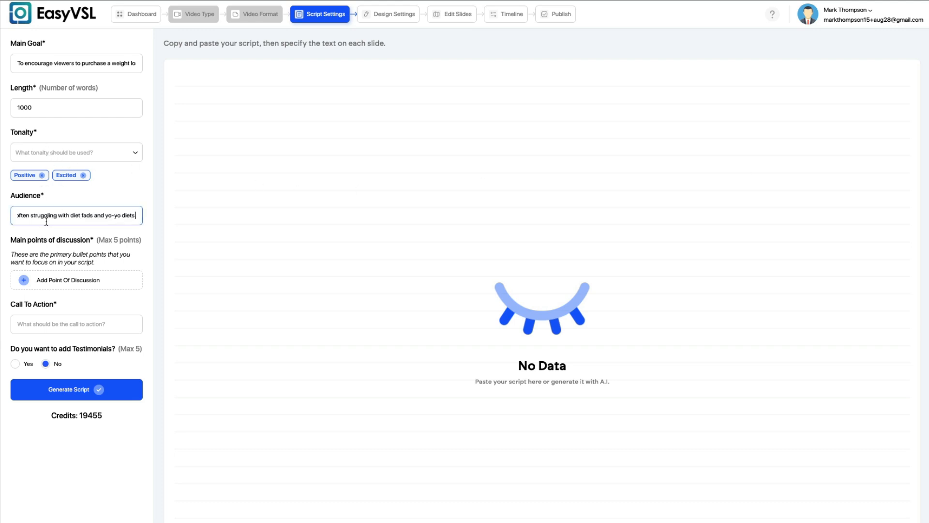
key(ctrl+a)
click(45, 214)
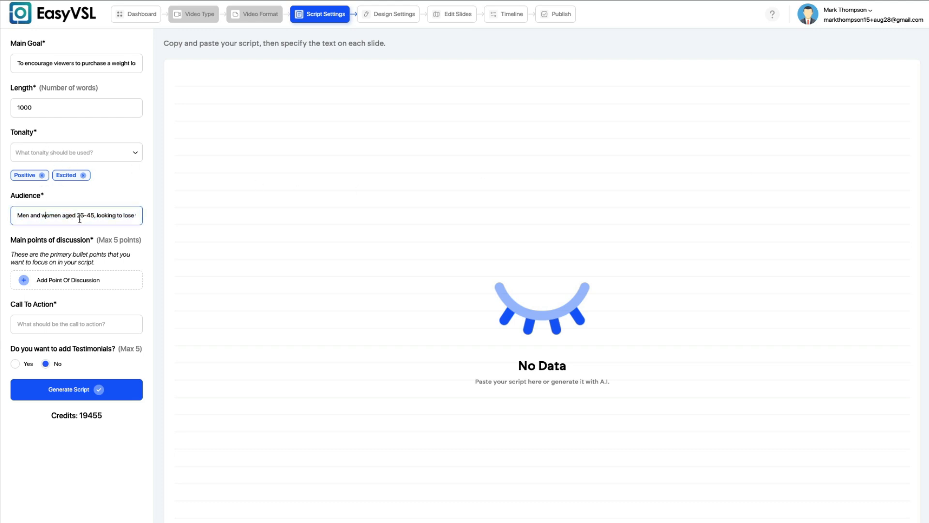
drag(80, 219, 138, 217)
click(109, 216)
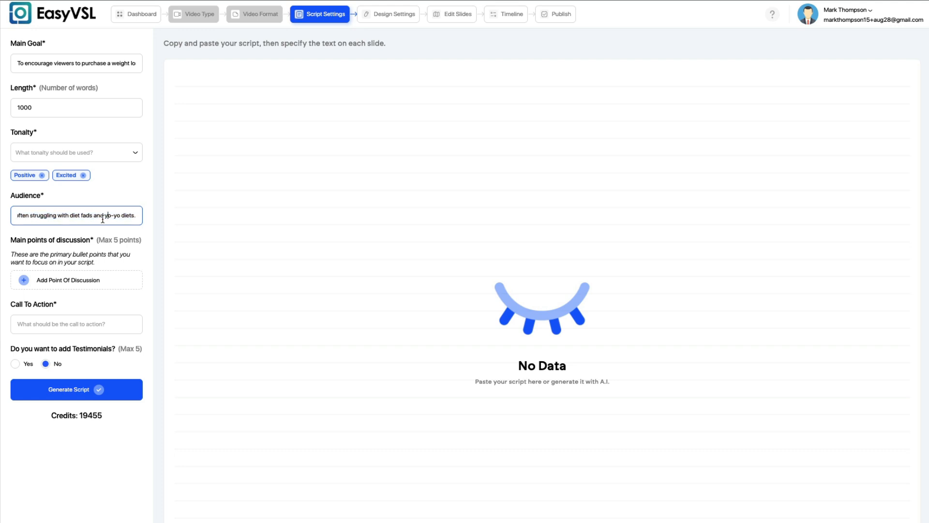
Step: Add five discussion points, from traditional weight loss struggles to success stories, and paste the call to action beginning "Click the button below to start"
click(72, 286)
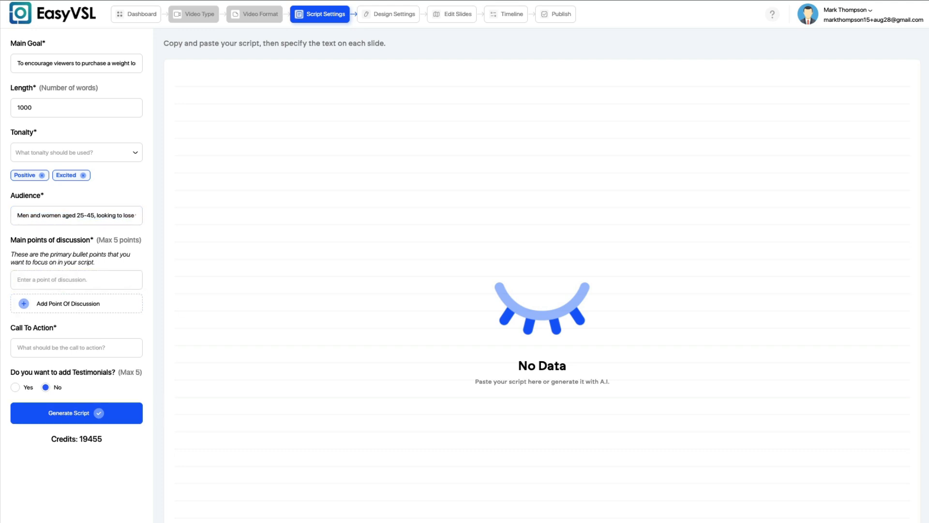
click(73, 280)
key(ctrl+v)
click(70, 304)
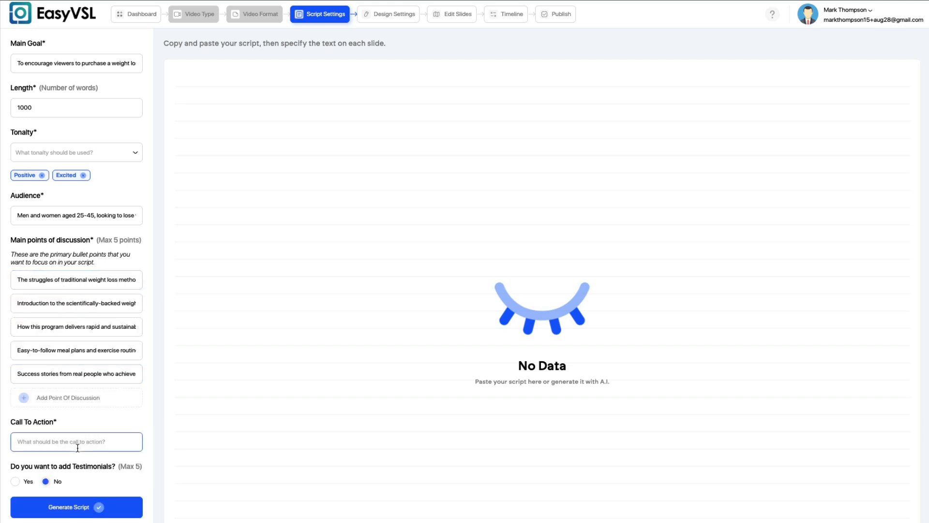
key(ctrl+v)
click(659, 416)
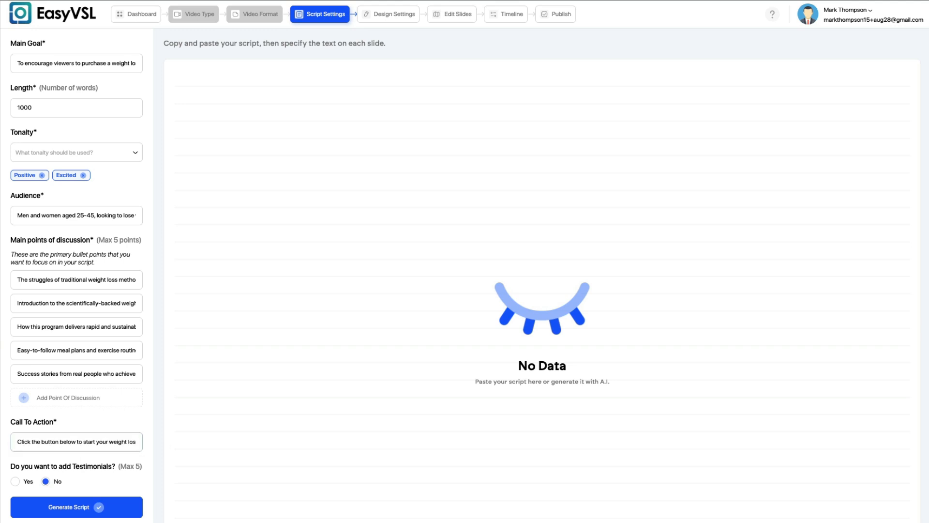
Step: Enable testimonials and add two with customer names, one about losing 20 pounds in two months, the other about being down 15 pounds
click(15, 481)
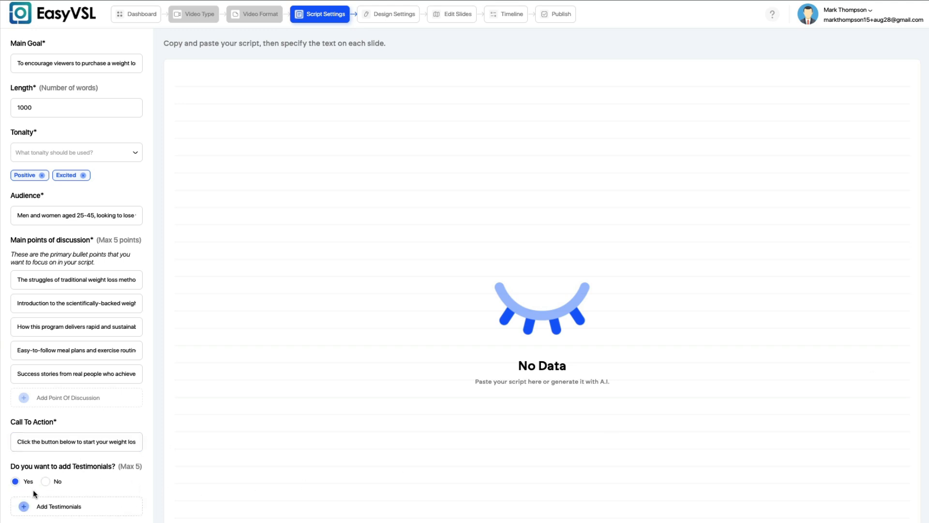
click(77, 508)
text(Jessica)
scroll(76, 435, down, 2)
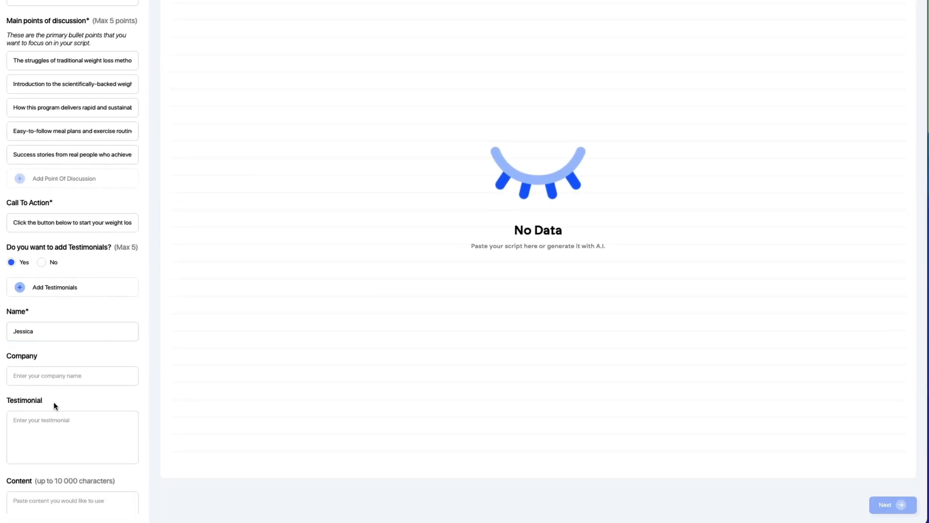
click(62, 421)
text(I've tried every diet out there, but nothing worked until I found this program. I lost 20 pounds in just two months!)
scroll(70, 402, down, 2)
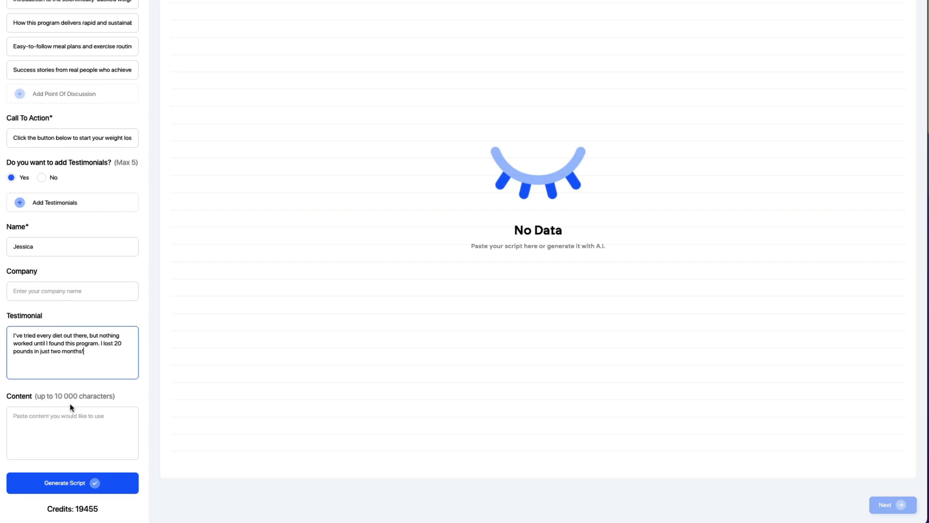
click(37, 201)
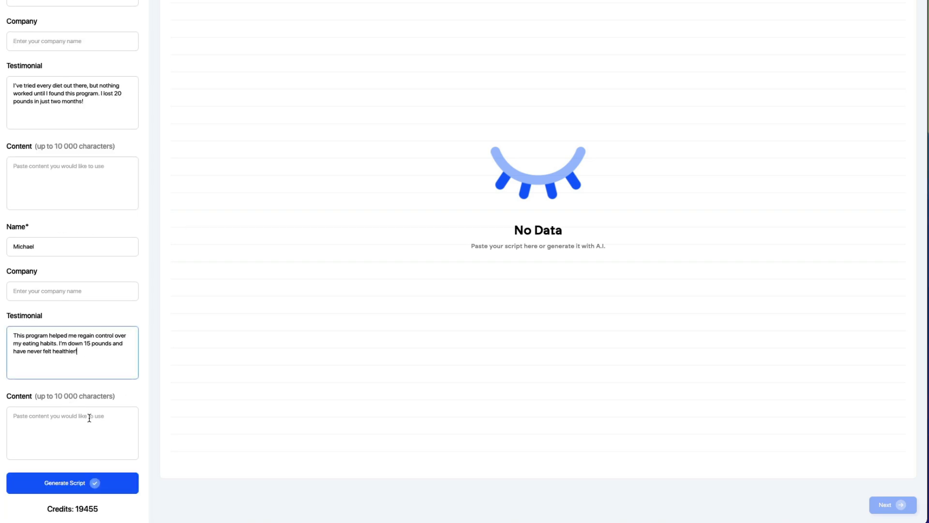
Step: Paste the content beginning "Do you feel like you've tried everything to lose weight" below the second testimonial and generate the script
click(46, 425)
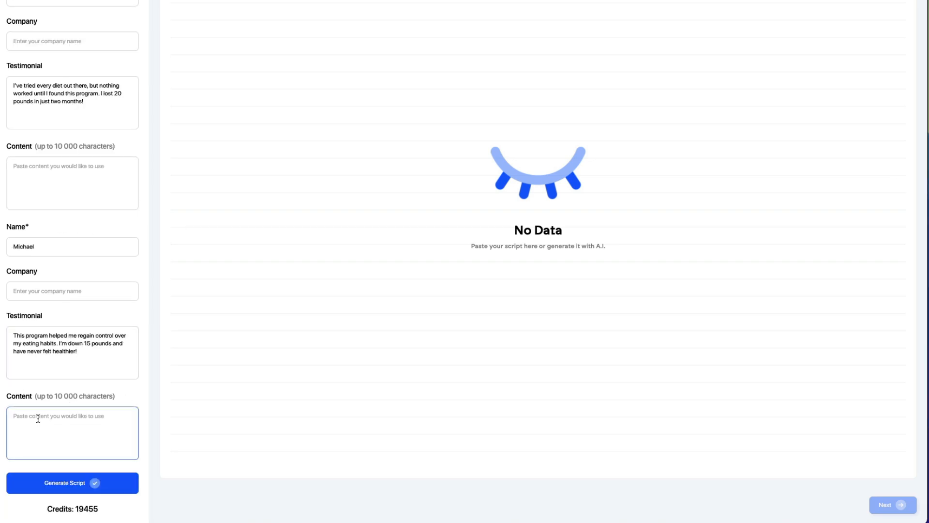
key(ctrl+v)
scroll(39, 419, up, 10)
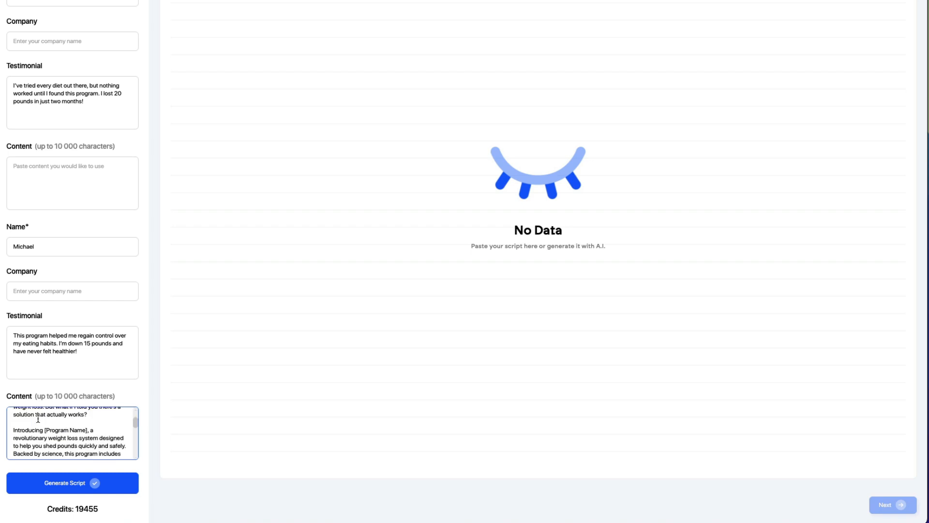
scroll(39, 418, up, 3)
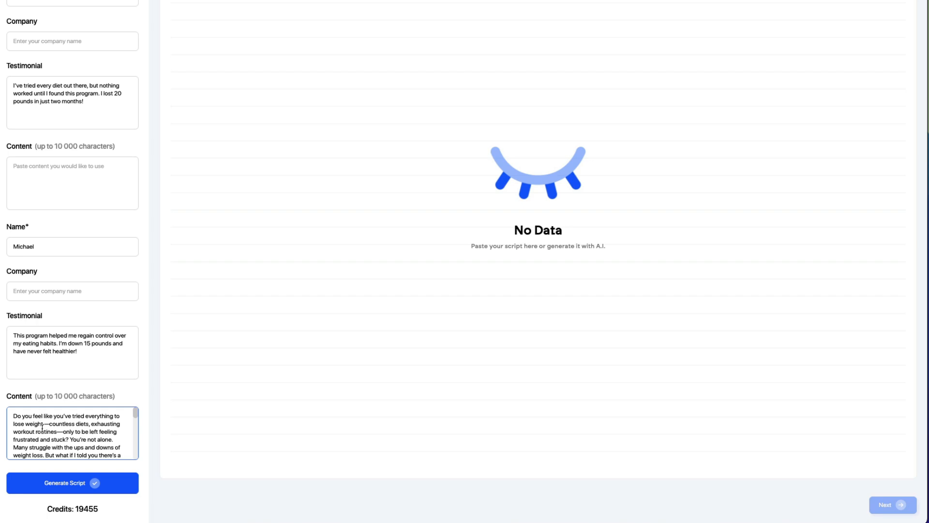
click(79, 483)
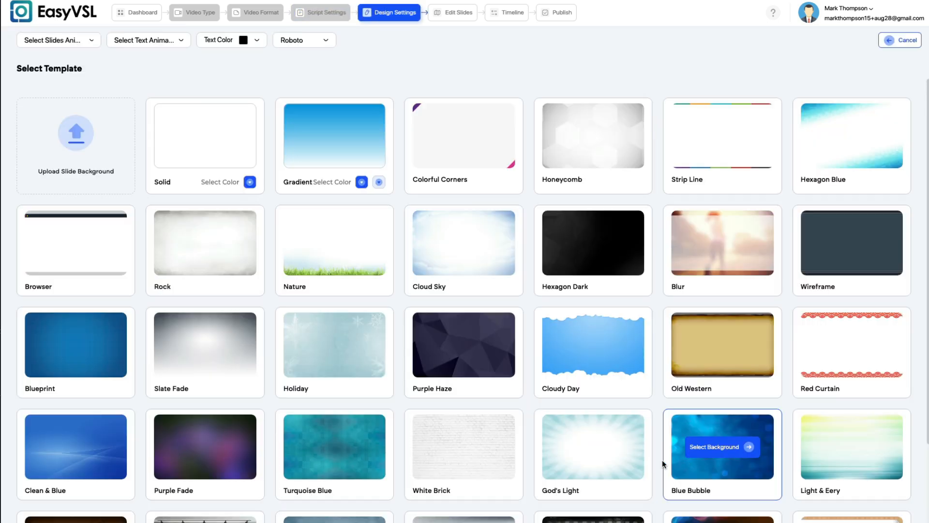
Step: Select the light template background with green diagonal stripes for the slides
mouse_move(762, 268)
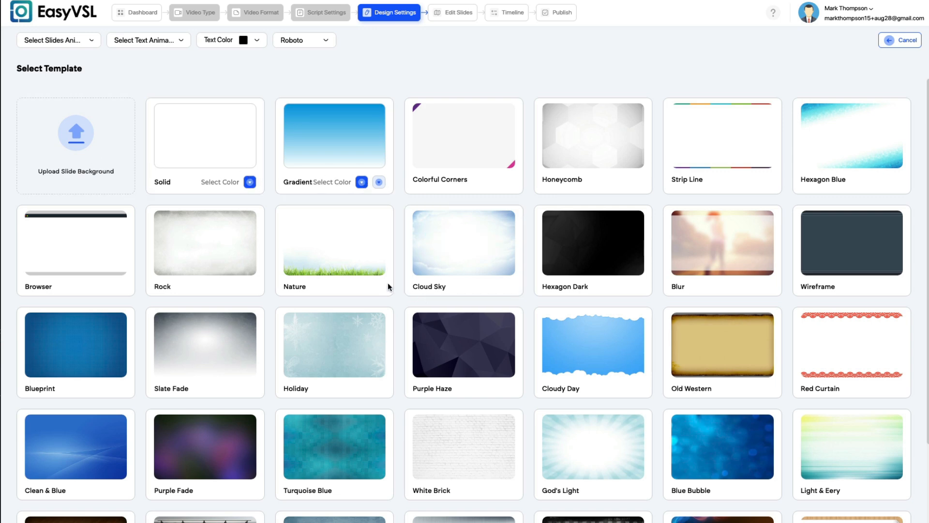
scroll(358, 319, down, 4)
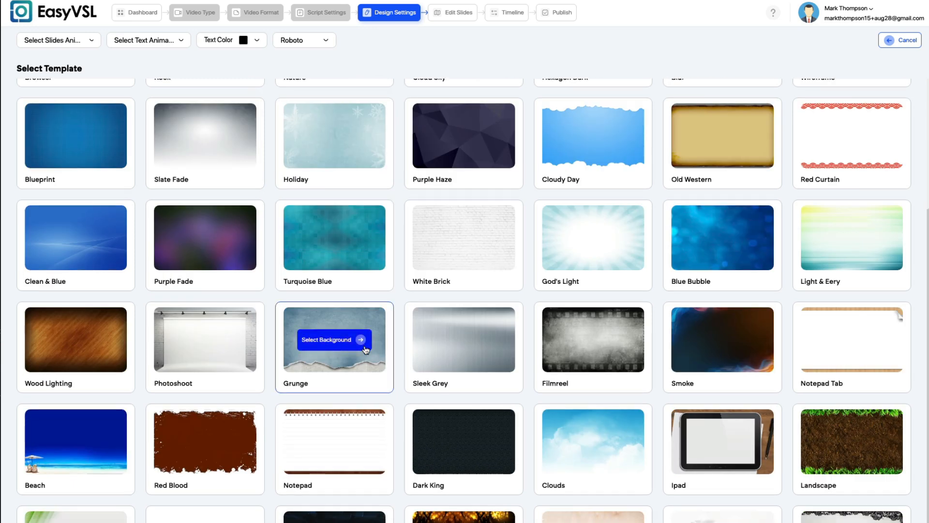
click(364, 347)
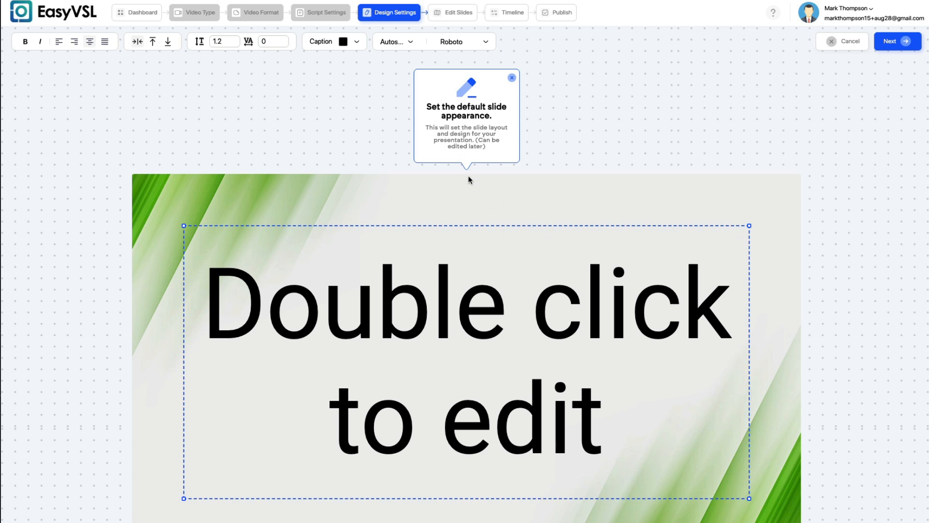
Step: Set the default slide text color to blue 4A90E2 and keep the text size at Autosize
click(352, 43)
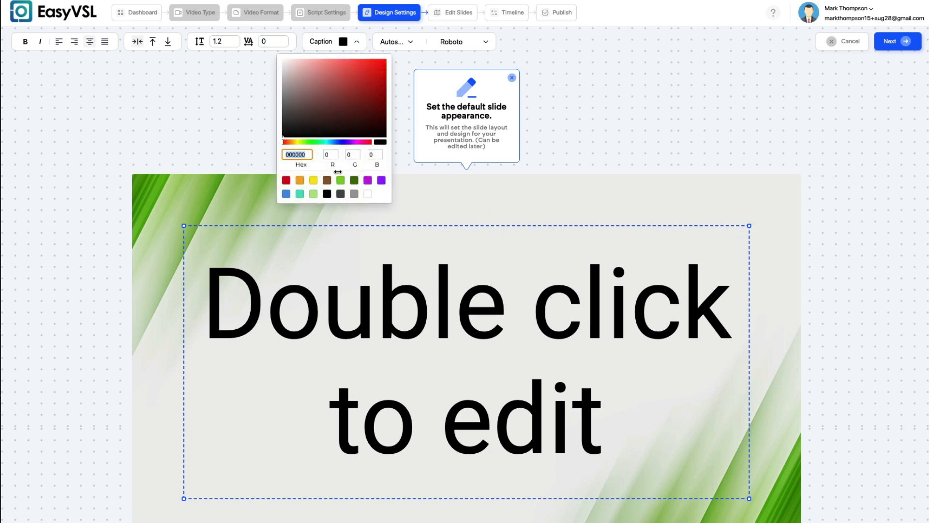
click(287, 194)
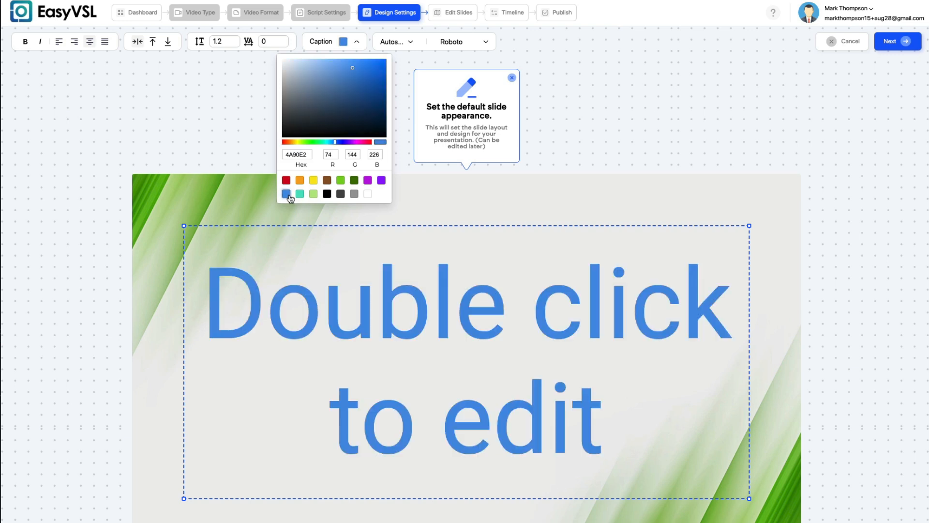
click(390, 41)
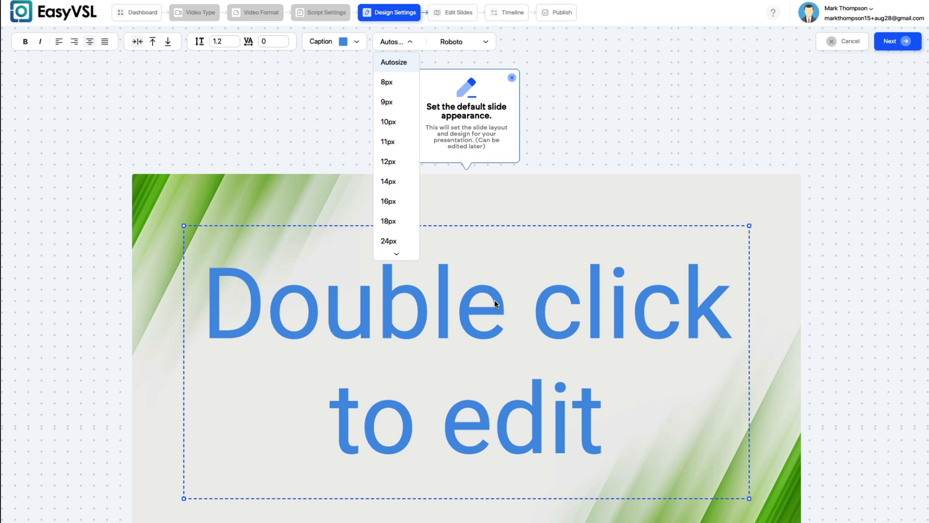
click(644, 385)
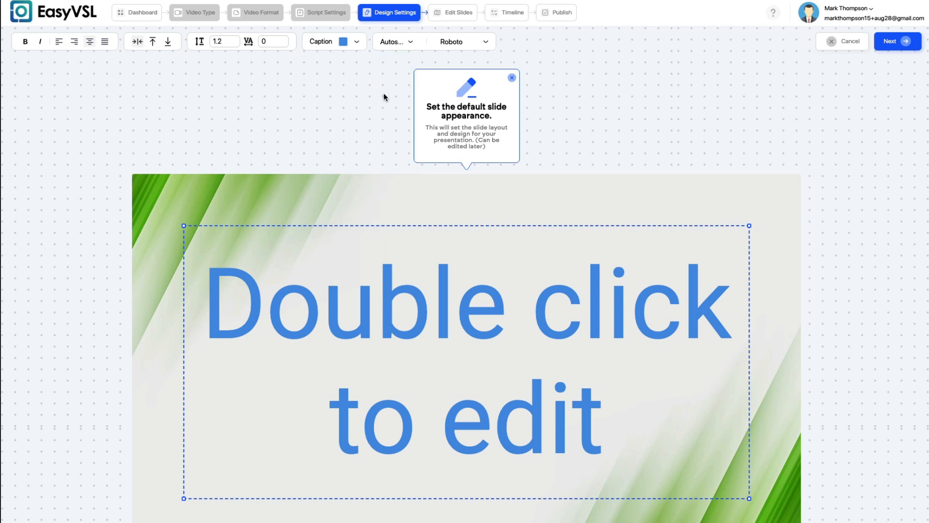
Step: Set the default slide font to Oxygen and proceed to slide editing
click(466, 42)
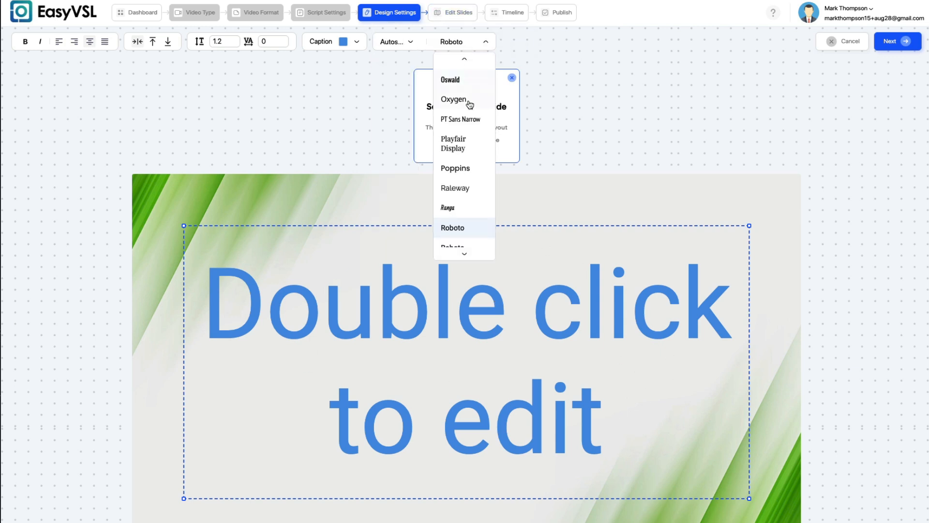
click(466, 169)
click(463, 43)
click(458, 151)
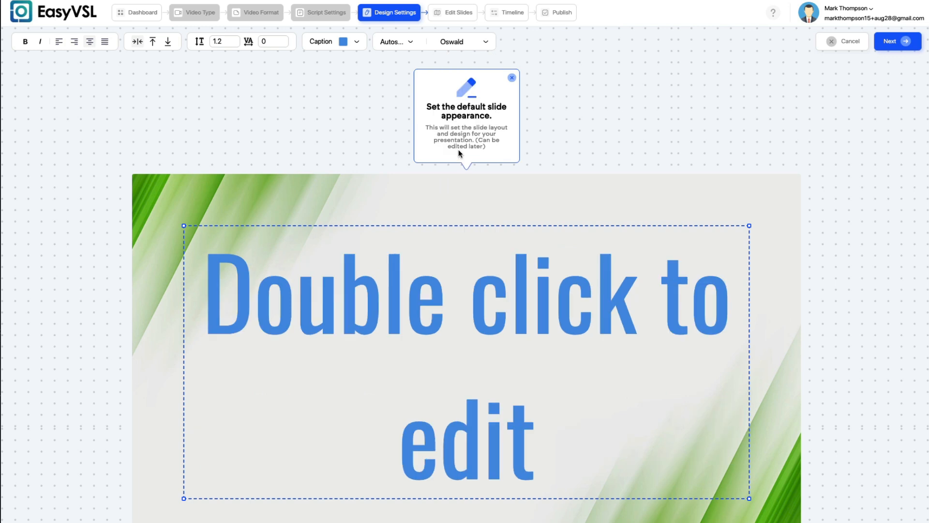
click(468, 44)
scroll(467, 139, down, 2)
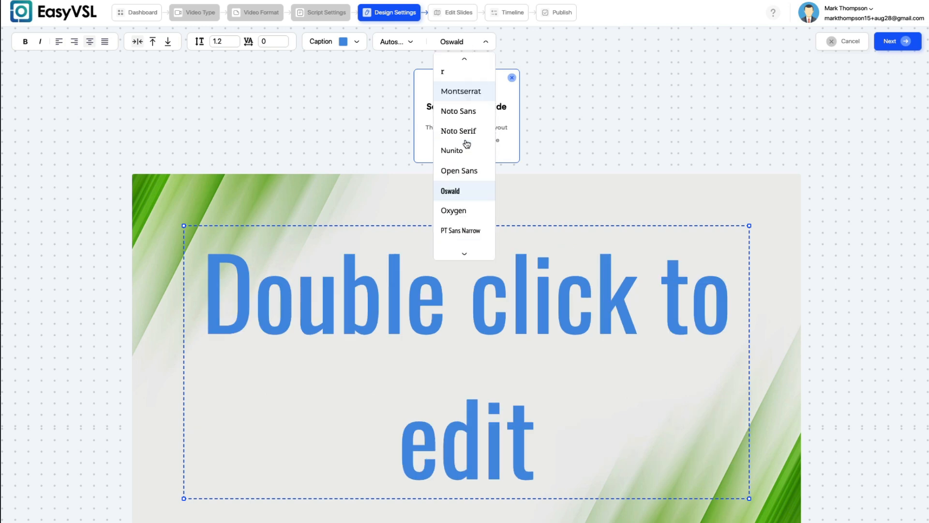
click(470, 210)
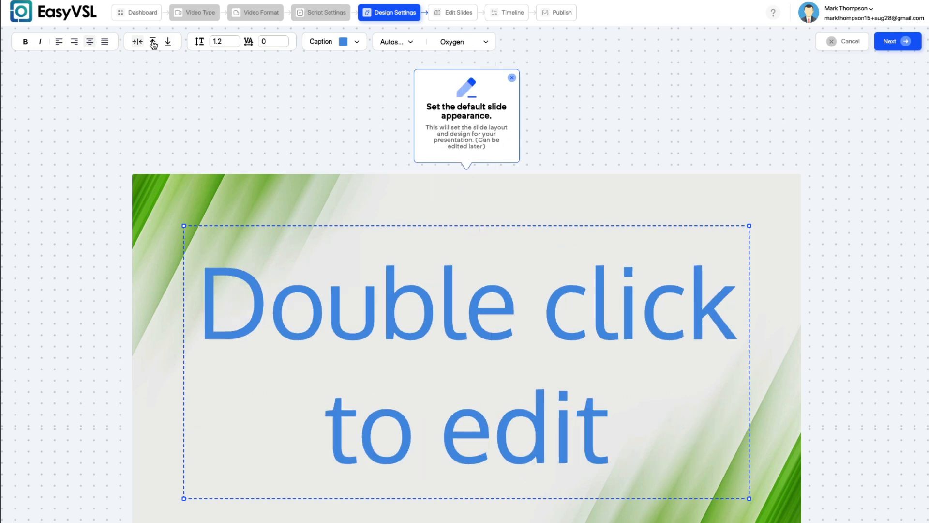
click(890, 41)
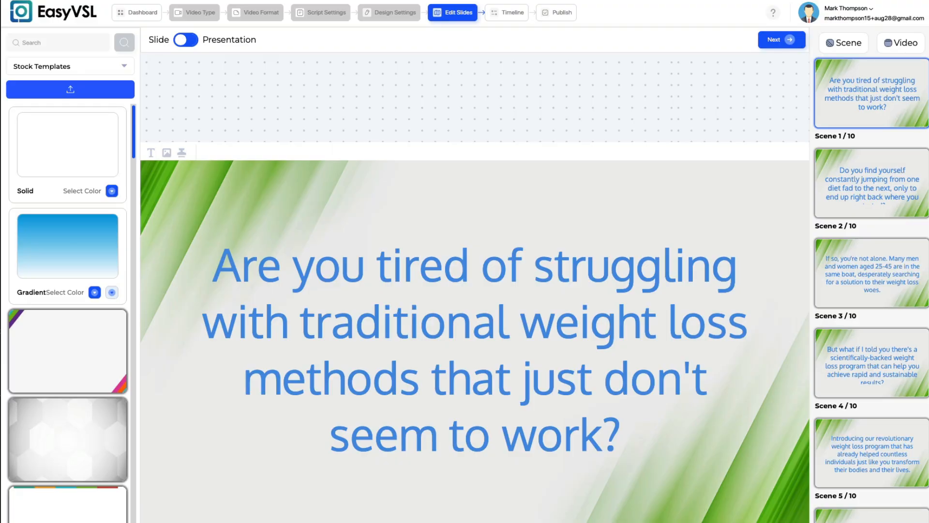
Step: Review the generated text of the scenes one after another, from scene 2 through scene 10
click(900, 194)
scroll(900, 194, down, 1)
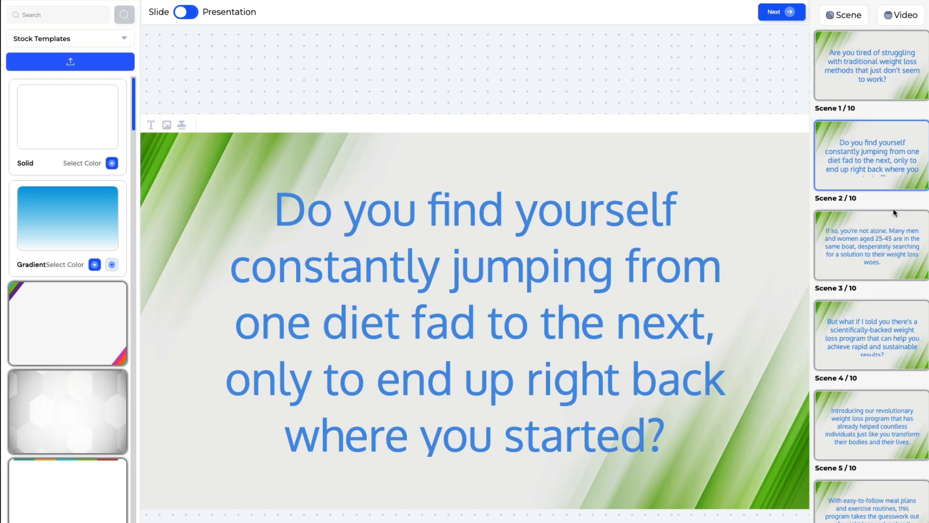
click(893, 240)
click(893, 329)
click(891, 415)
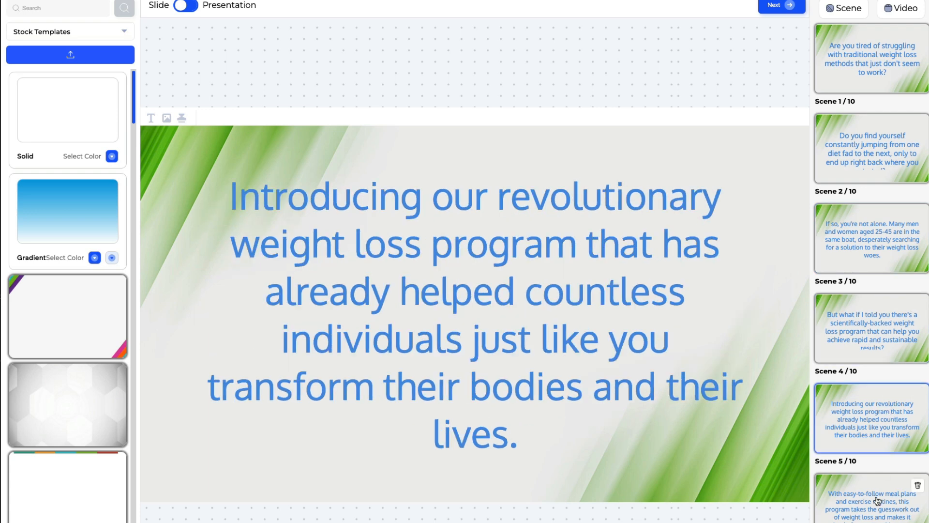
click(877, 502)
scroll(877, 501, down, 5)
click(874, 468)
scroll(876, 517, down, 3)
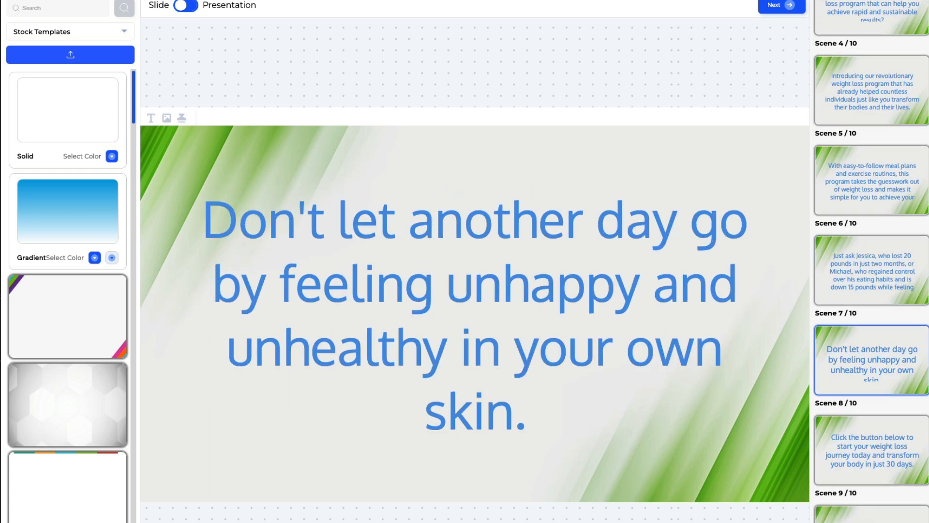
click(866, 465)
scroll(864, 466, up, 10)
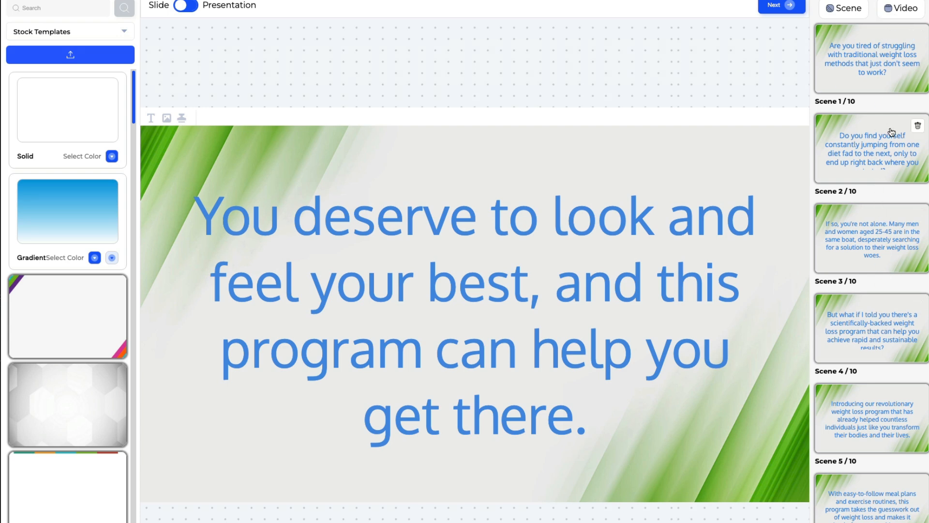
scroll(852, 292, down, 5)
scroll(872, 291, up, 5)
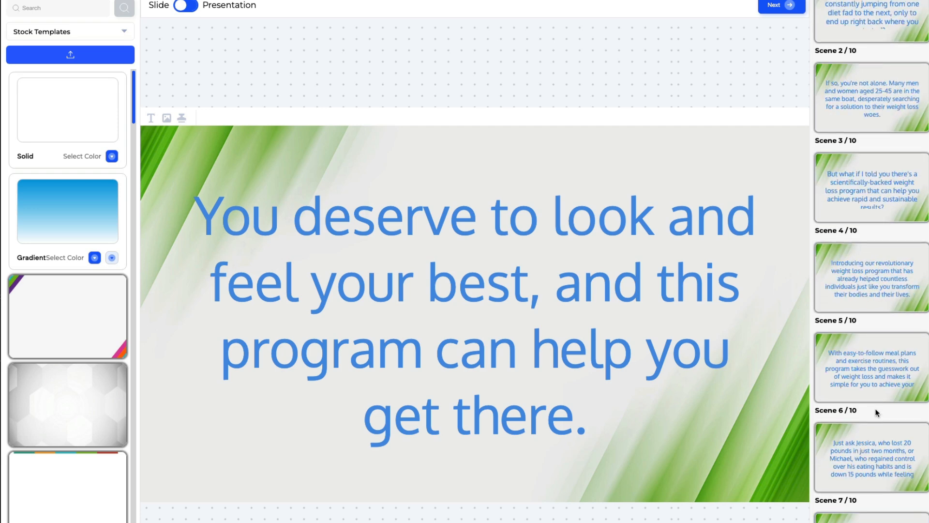
triple_click(527, 276)
click(443, 215)
click(448, 164)
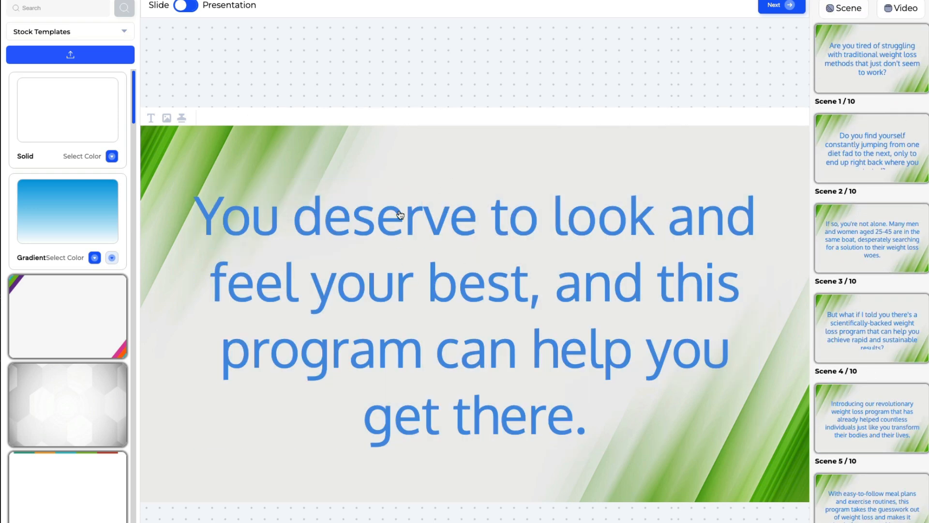
double_click(409, 212)
click(414, 153)
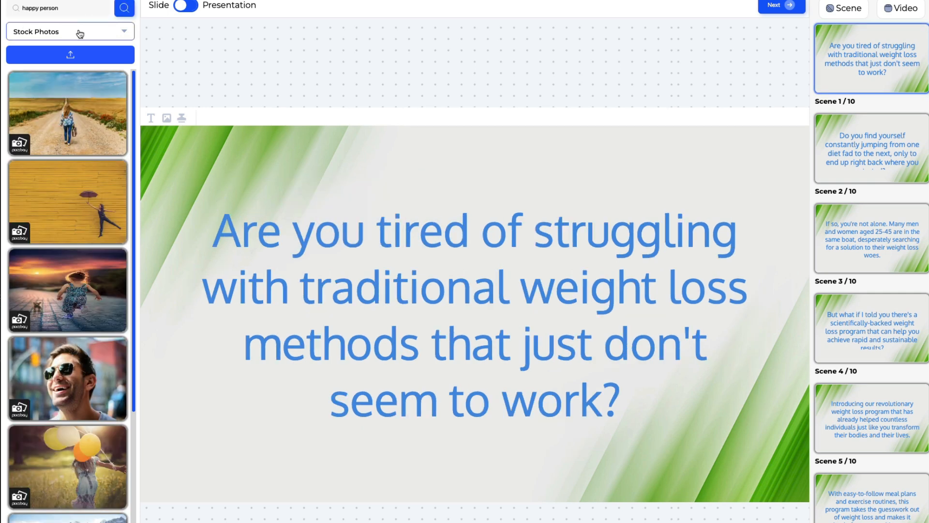
Step: Search the stock photos for "weight loss" and look through the images
click(64, 32)
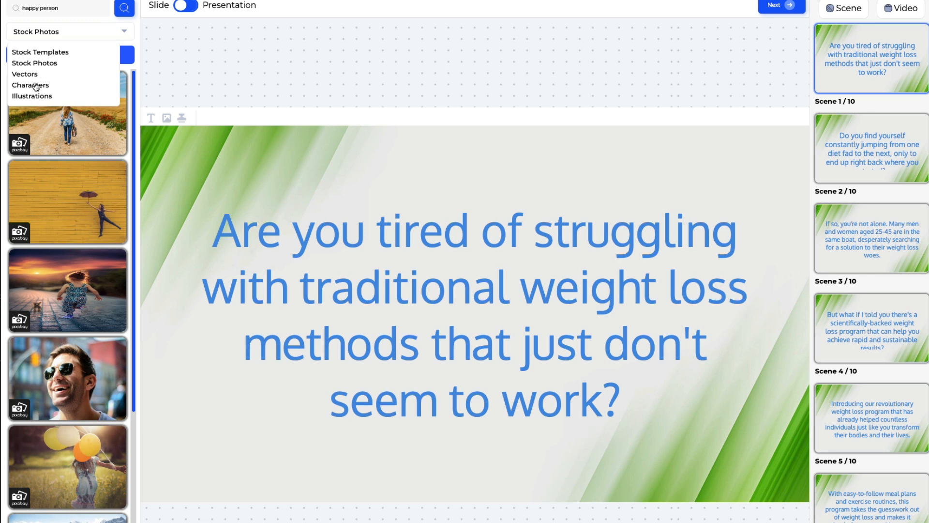
click(63, 8)
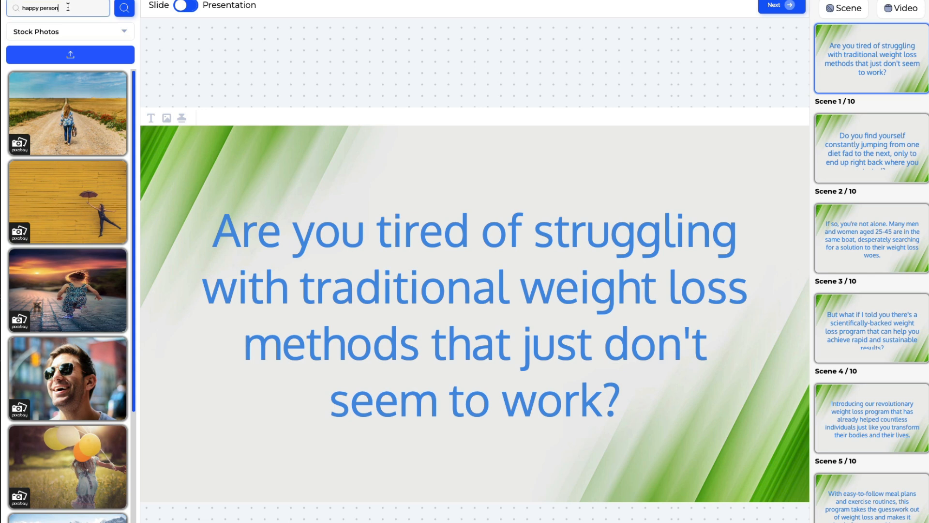
key(ctrl+a)
text(w)
click(122, 9)
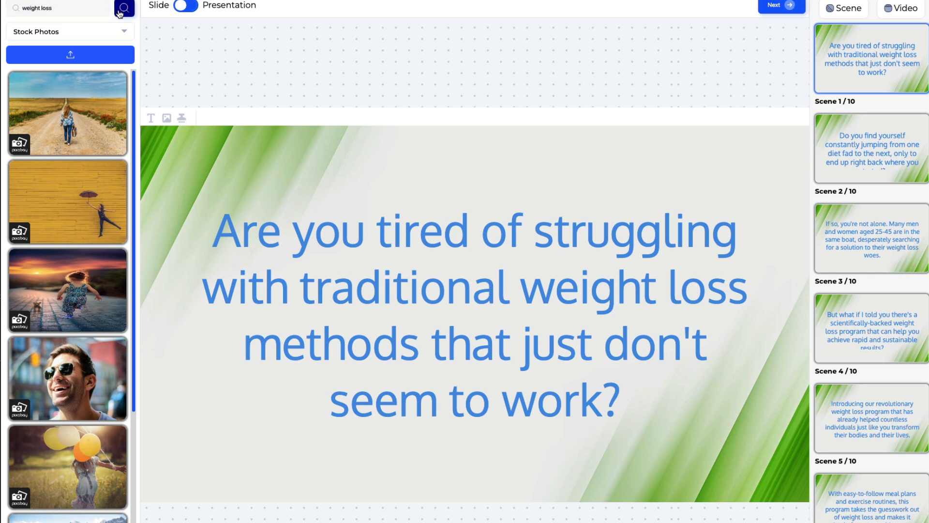
scroll(76, 193, down, 2)
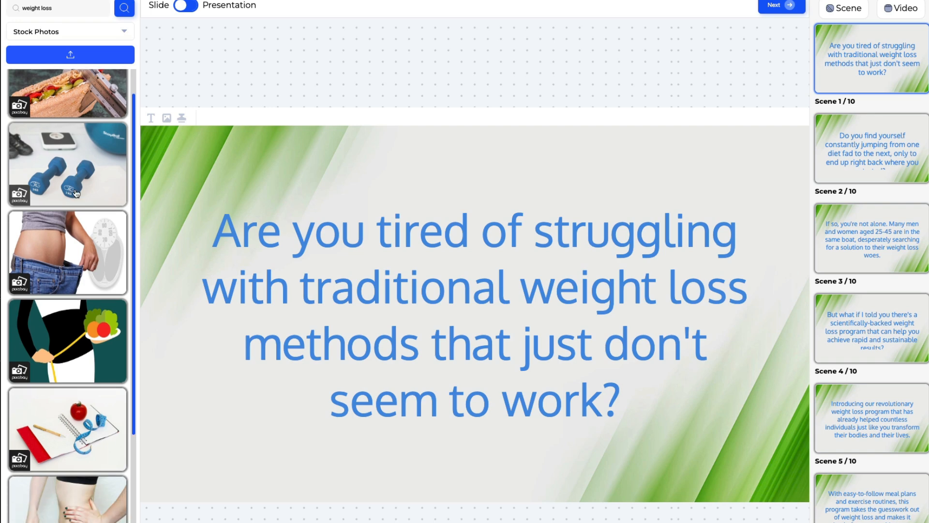
scroll(76, 194, down, 5)
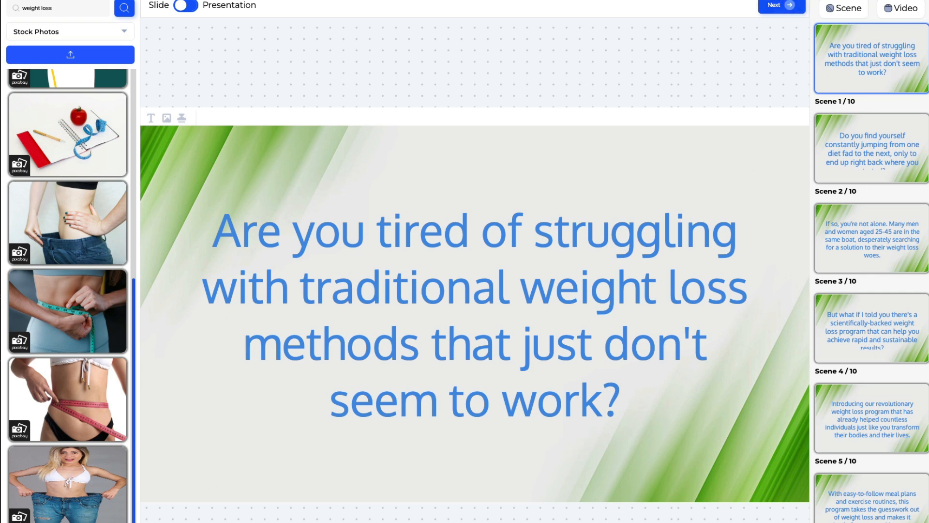
Step: Proceed to the timeline, add the Awesome background music track and lower its volume to about one third
click(774, 5)
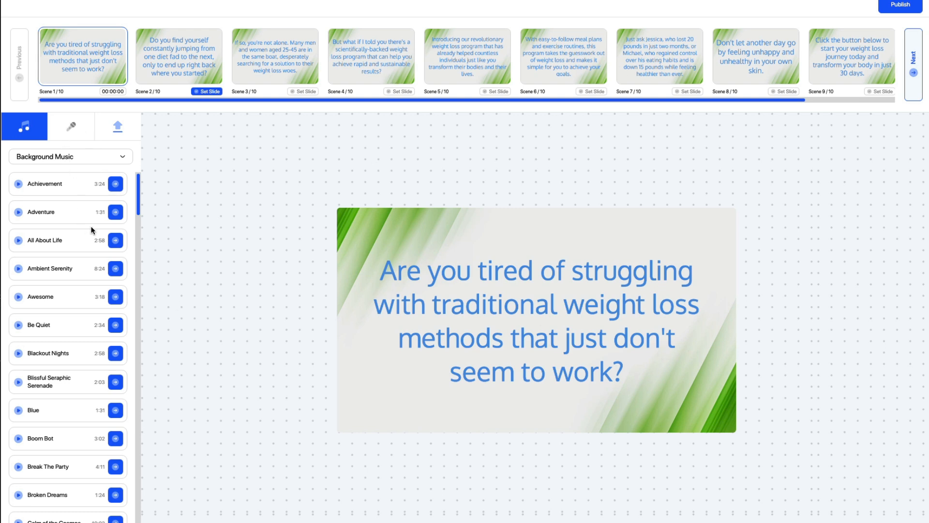
scroll(99, 228, down, 1)
scroll(96, 251, up, 1)
scroll(108, 336, down, 2)
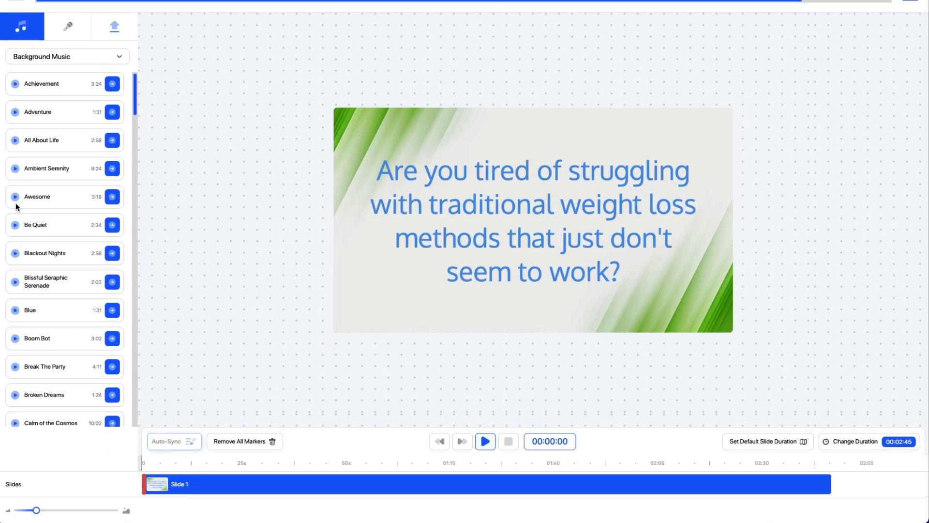
click(16, 203)
click(111, 198)
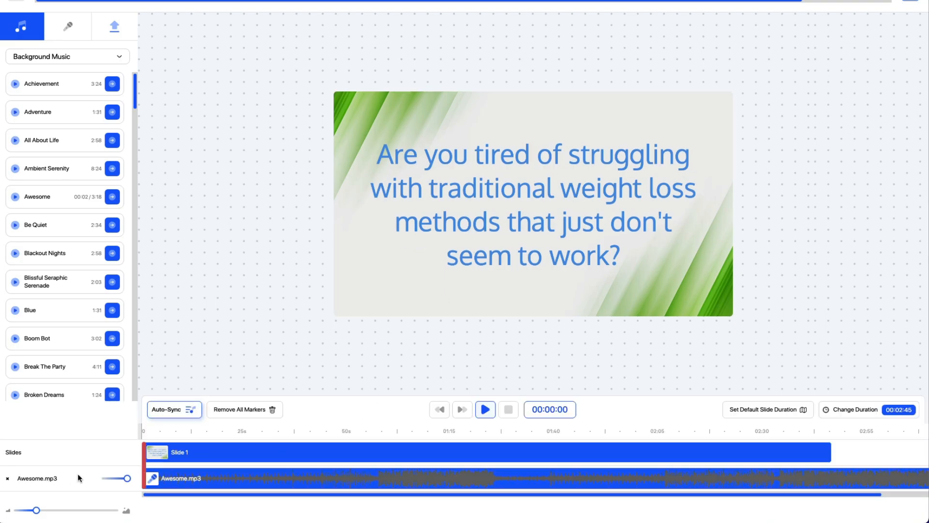
drag(125, 479, 117, 482)
Step: Upload generate-script-vo.mp3 from the EVSL Testing folder as the voice-over
click(80, 33)
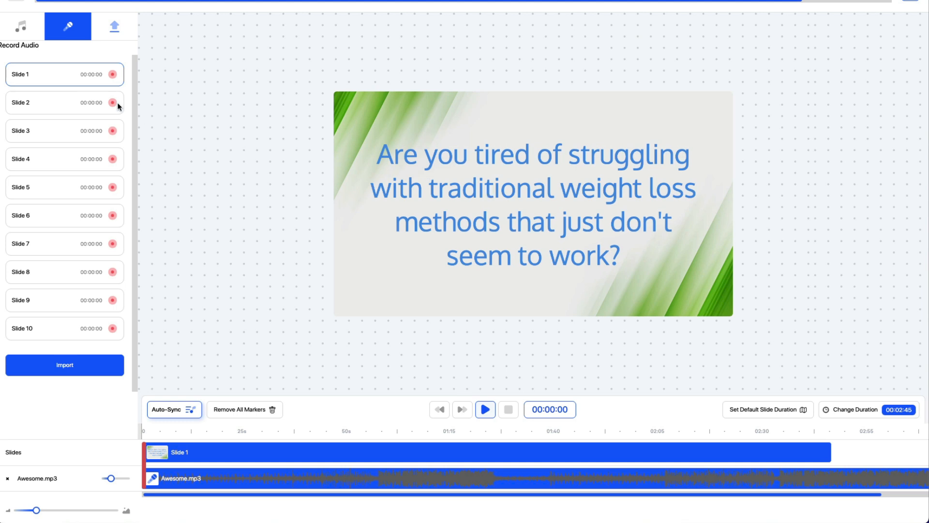
click(111, 31)
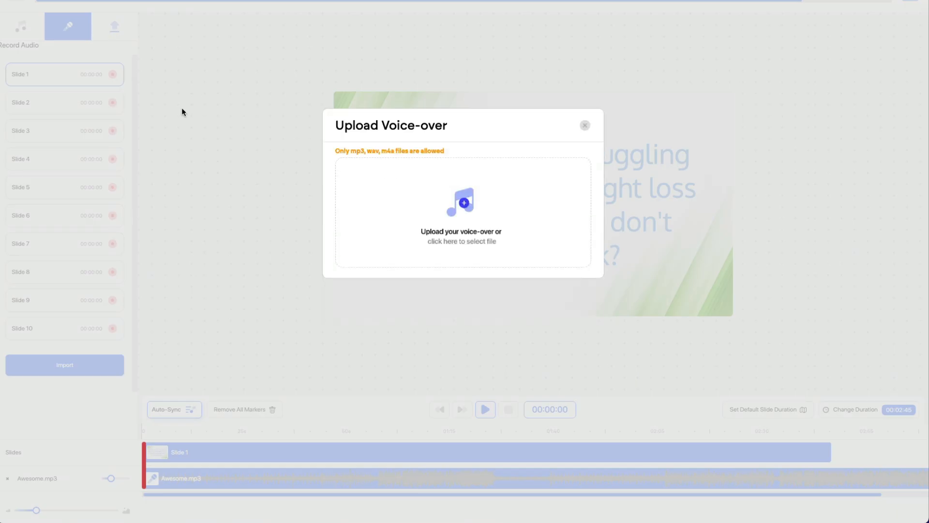
click(473, 202)
click(372, 134)
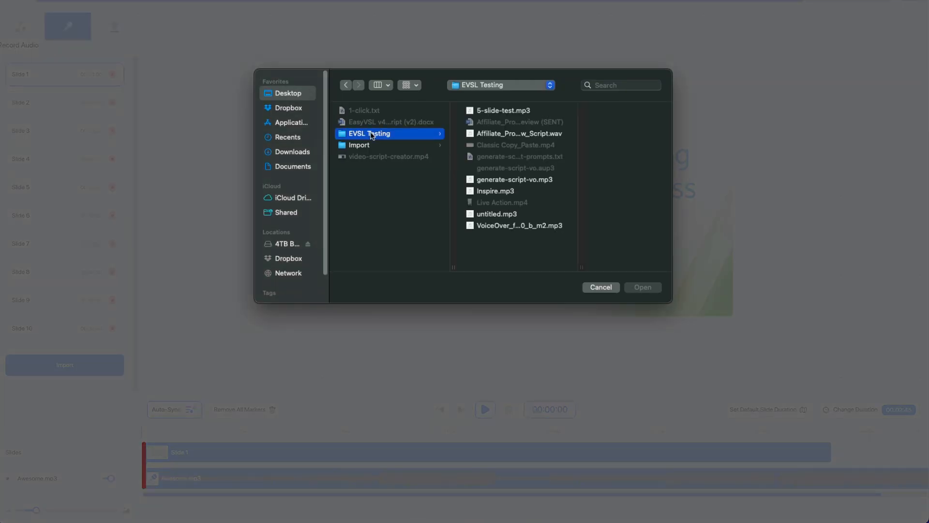
double_click(518, 179)
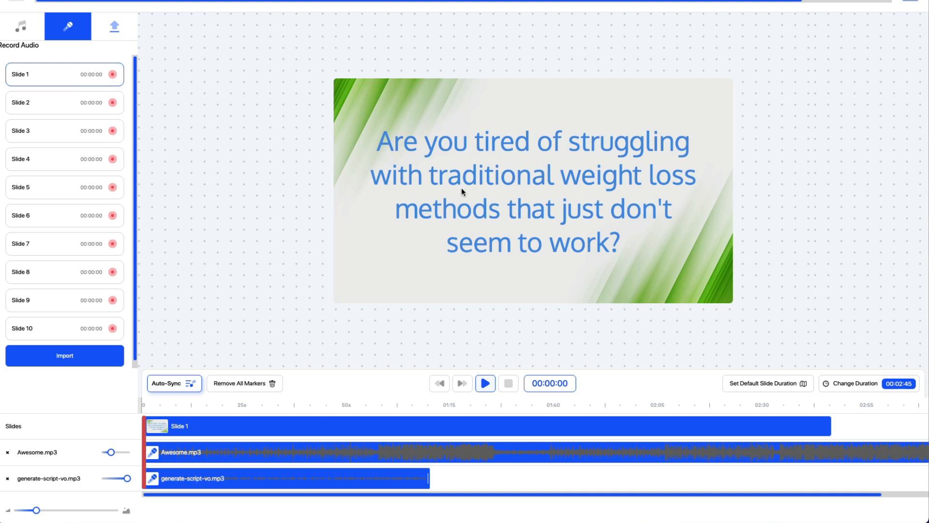
Step: Auto-sync the slides with the generate-script-vo.mp3 voice-over, using English (United States), and play back the video
click(163, 388)
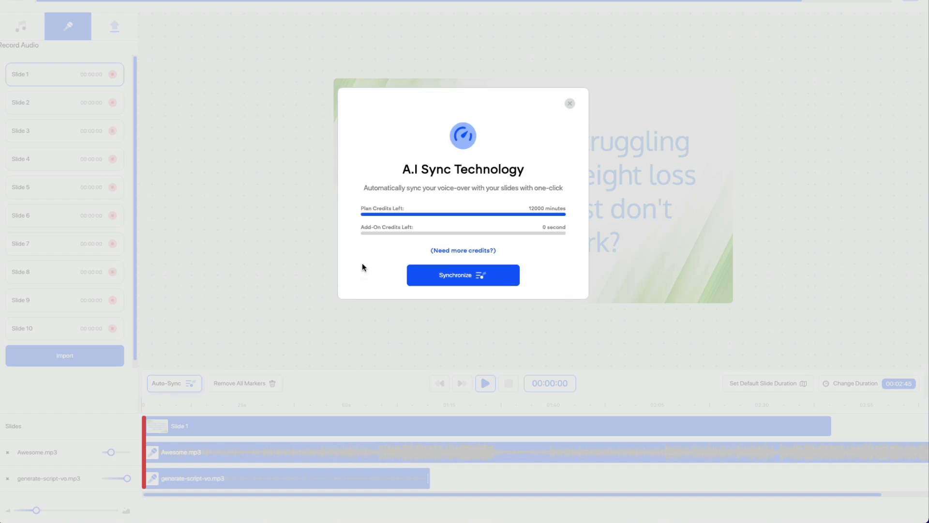
click(472, 277)
click(399, 227)
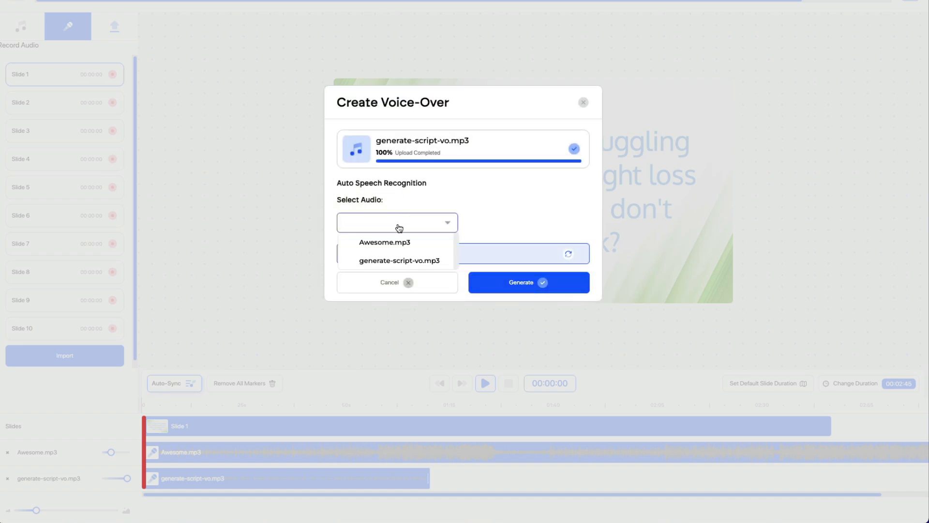
click(390, 261)
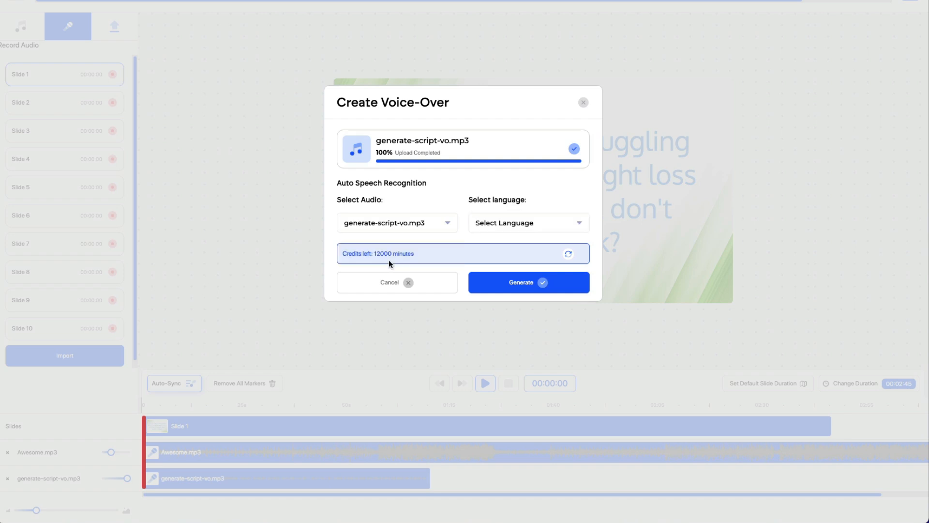
click(510, 225)
click(514, 241)
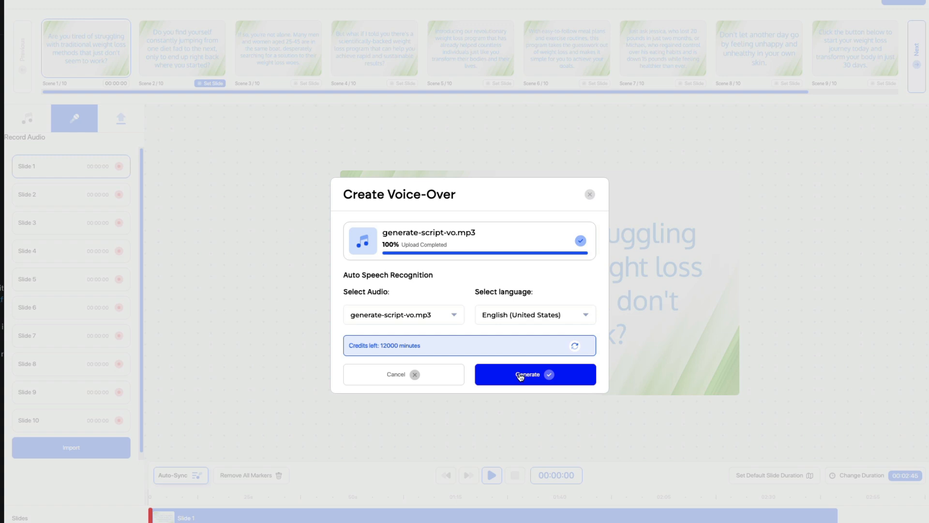
click(521, 376)
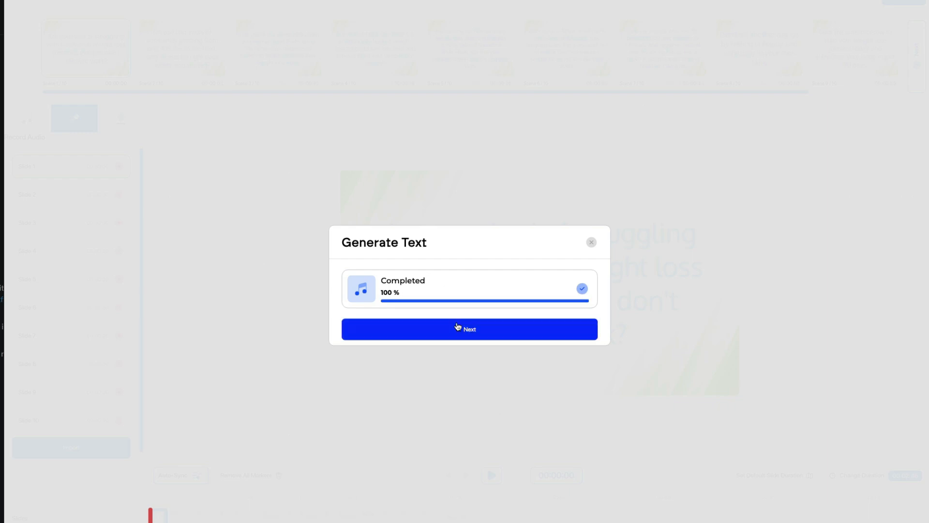
click(457, 327)
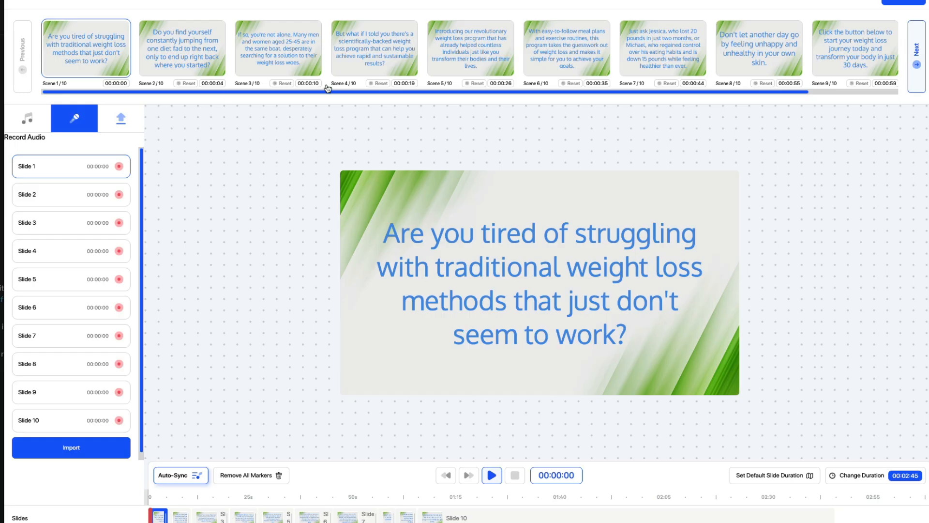
click(491, 475)
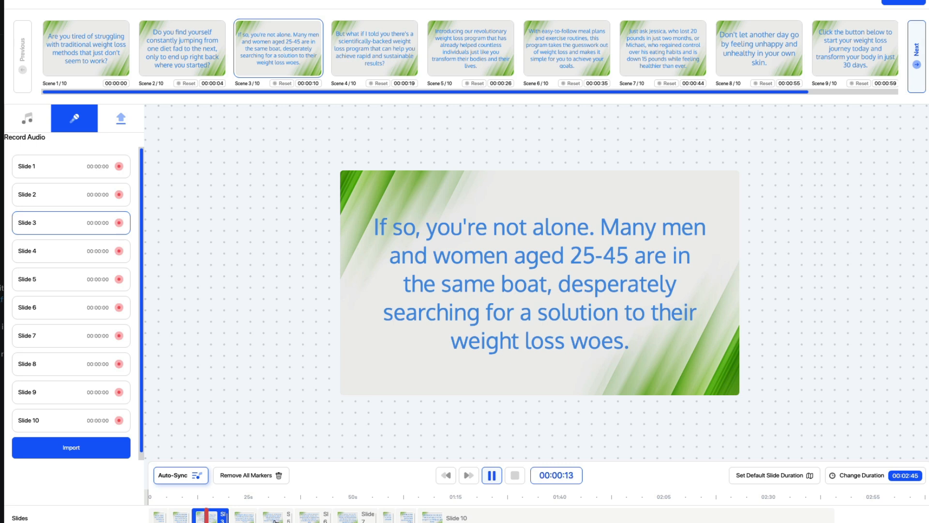
Step: Pause the playback and publish the Weight Loss Program video with the Desktop as its destination
click(492, 476)
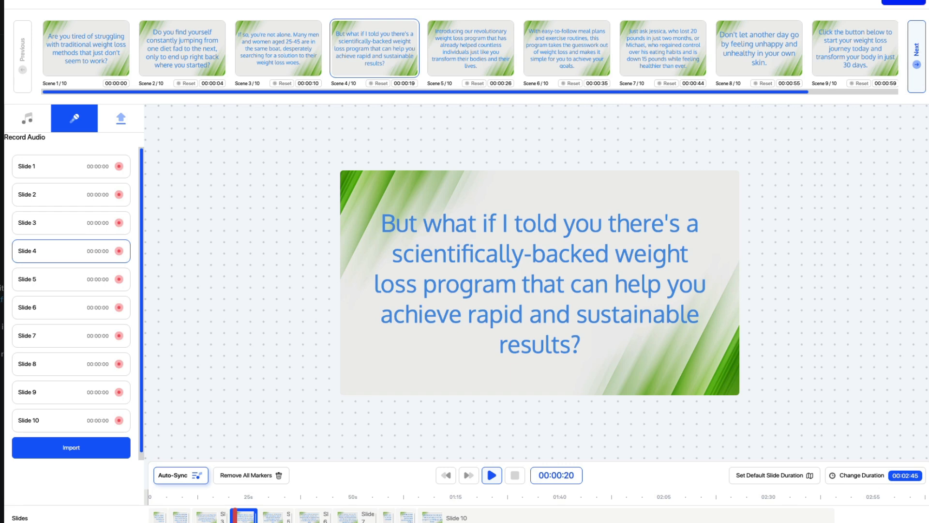
click(917, 2)
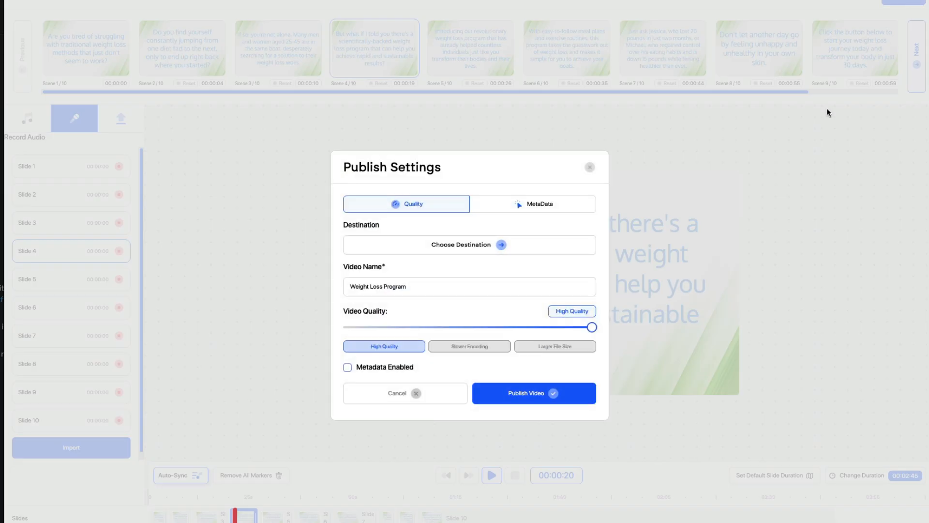
click(497, 252)
click(305, 187)
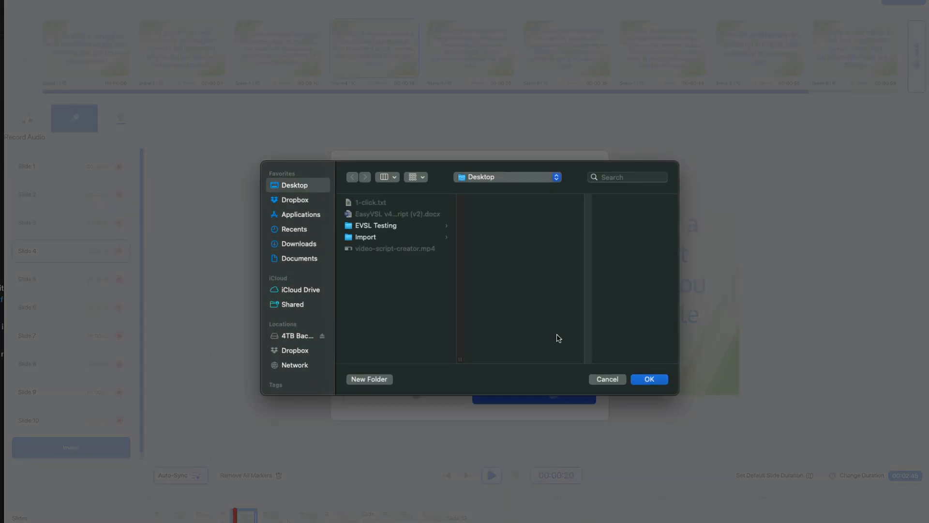
click(662, 382)
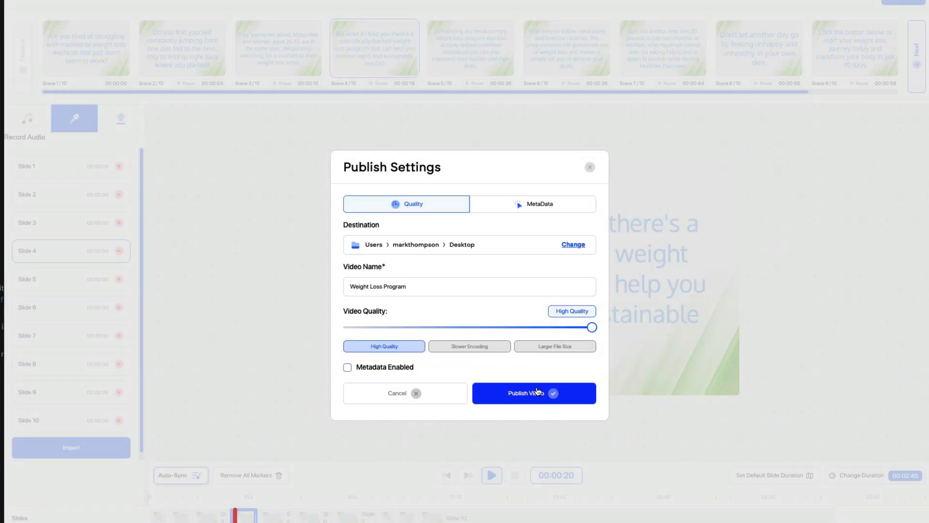
click(536, 395)
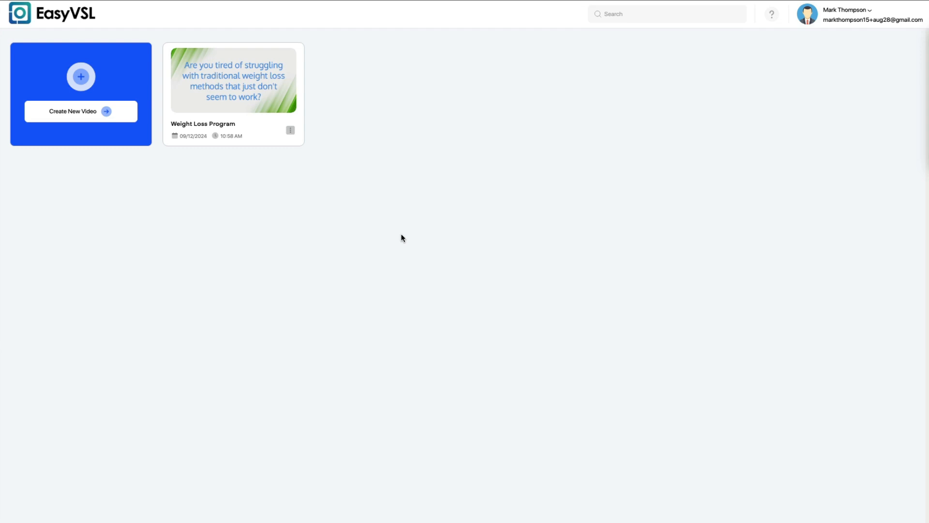
Step: Create a new live action video named Live Action Test in the 9:16 Story format
click(118, 118)
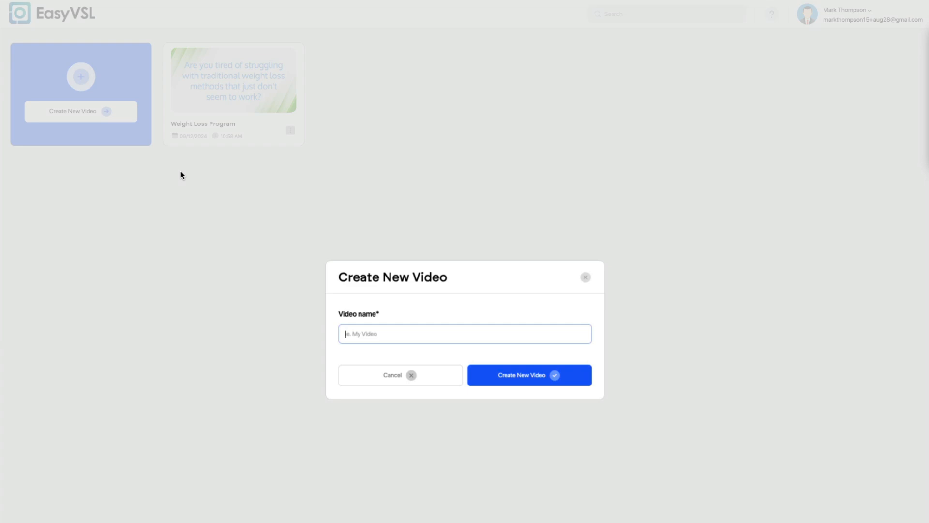
text(Live)
text( Action Test)
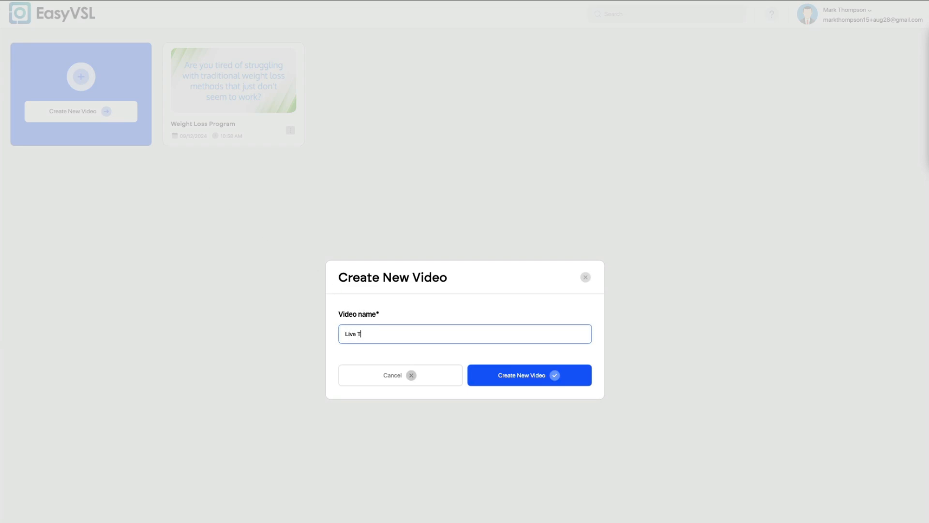
click(505, 376)
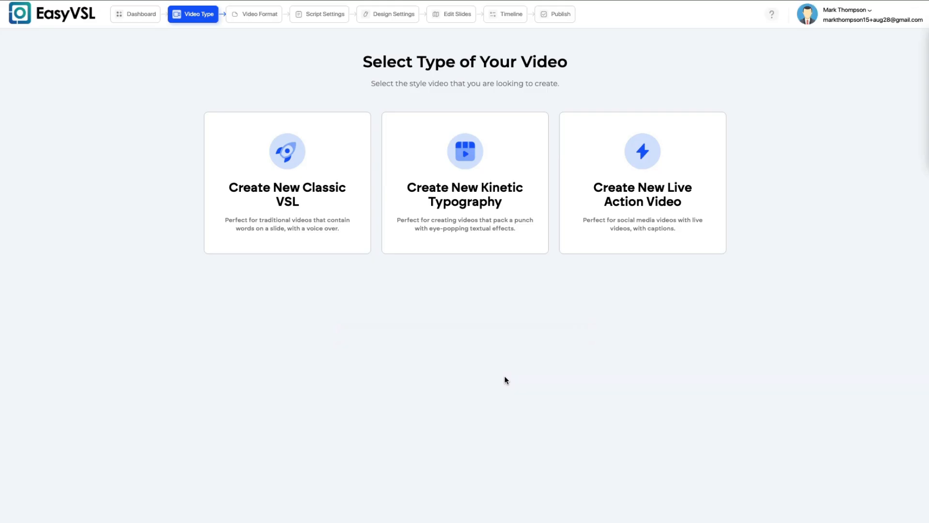
mouse_move(641, 213)
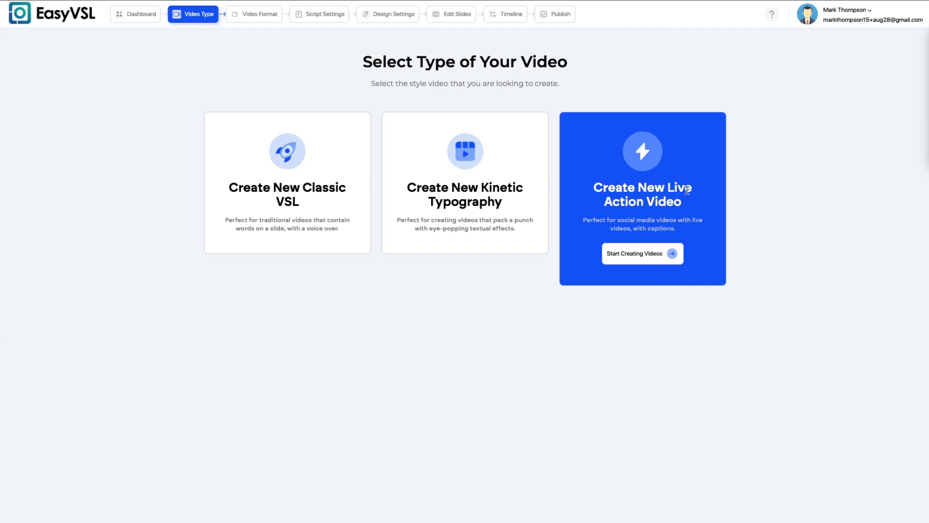
click(648, 255)
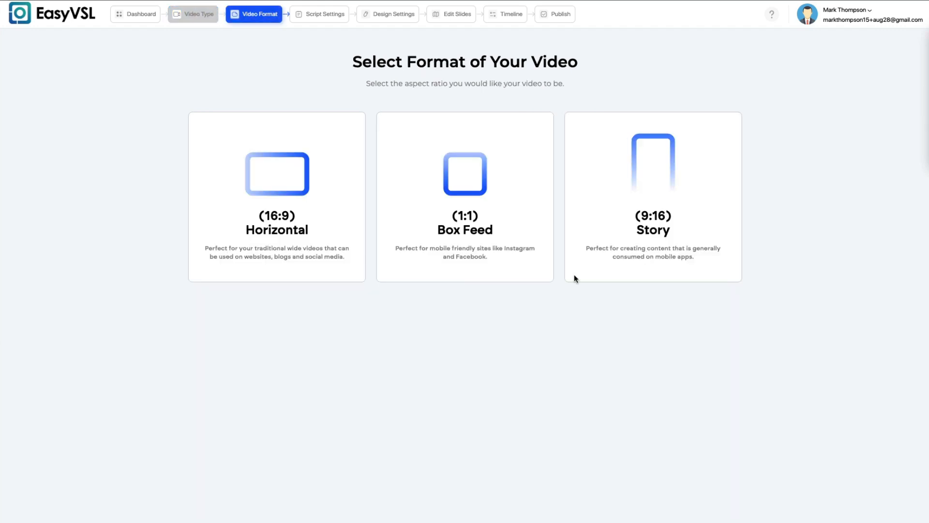
mouse_move(326, 239)
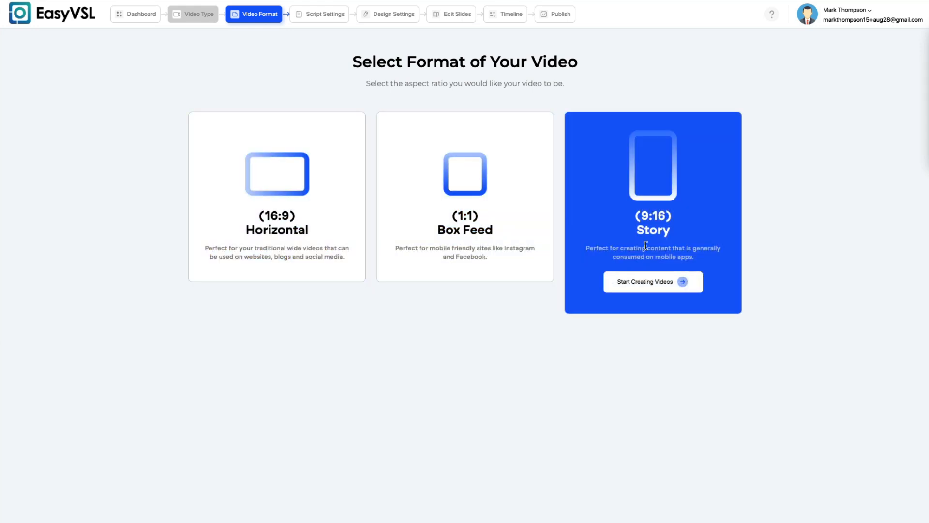
click(667, 282)
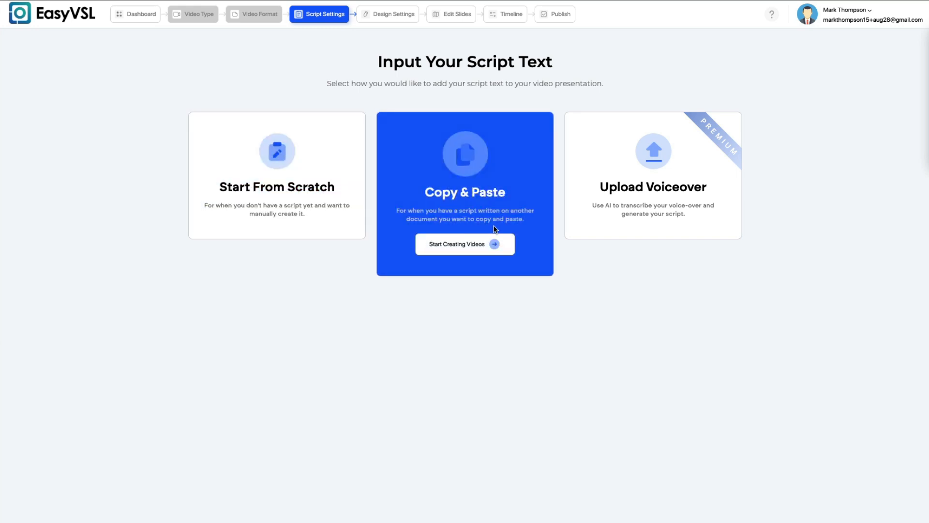
Step: Choose a voice-over as the script source and upload generate-script-vo.mp3 from the EVSL Testing folder
click(662, 242)
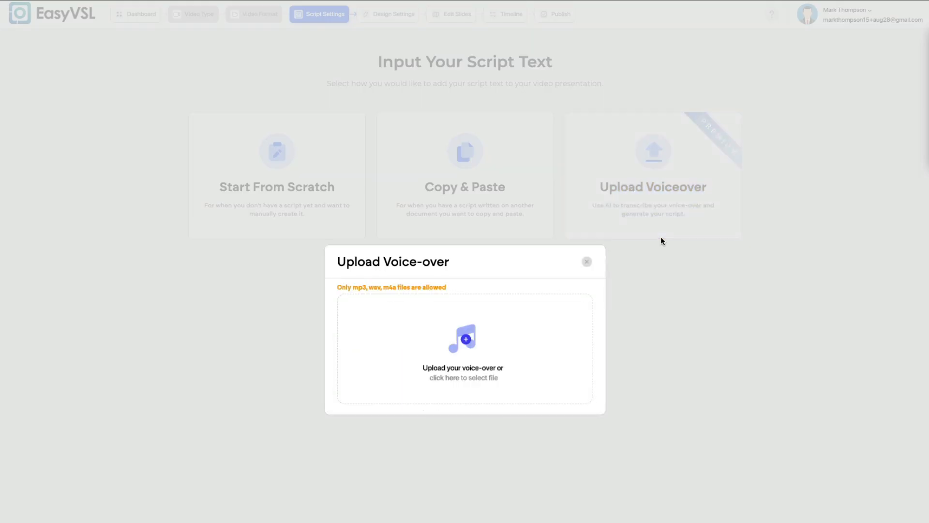
click(486, 347)
click(407, 273)
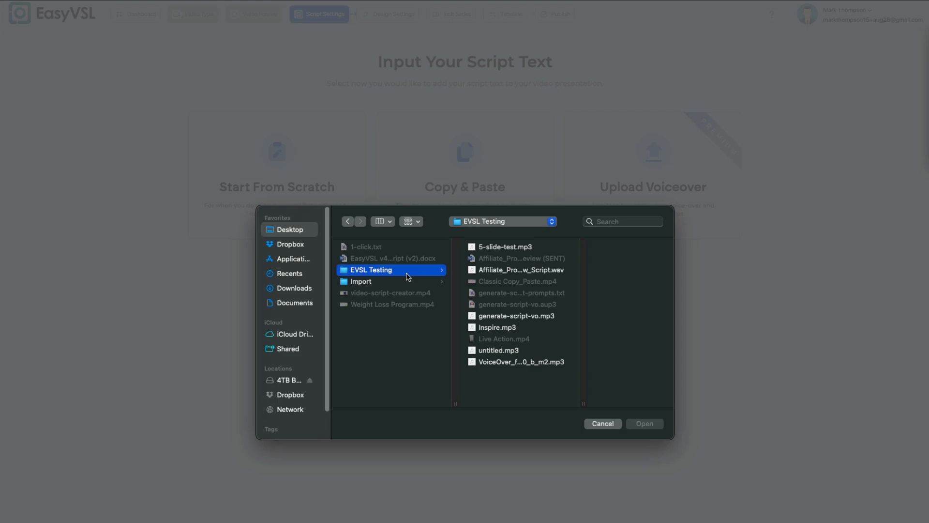
double_click(528, 317)
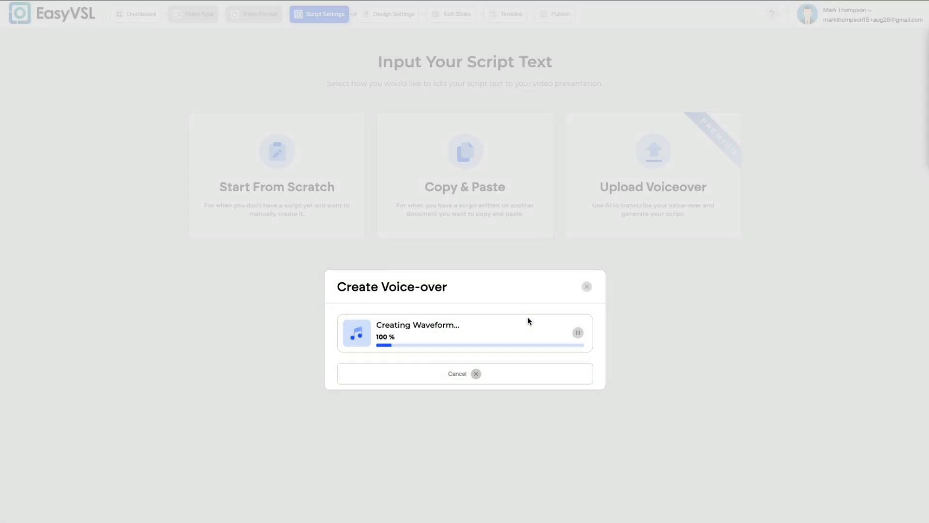
Step: Generate the script text from the uploaded voice-over with English (United States) as the speech language
click(501, 362)
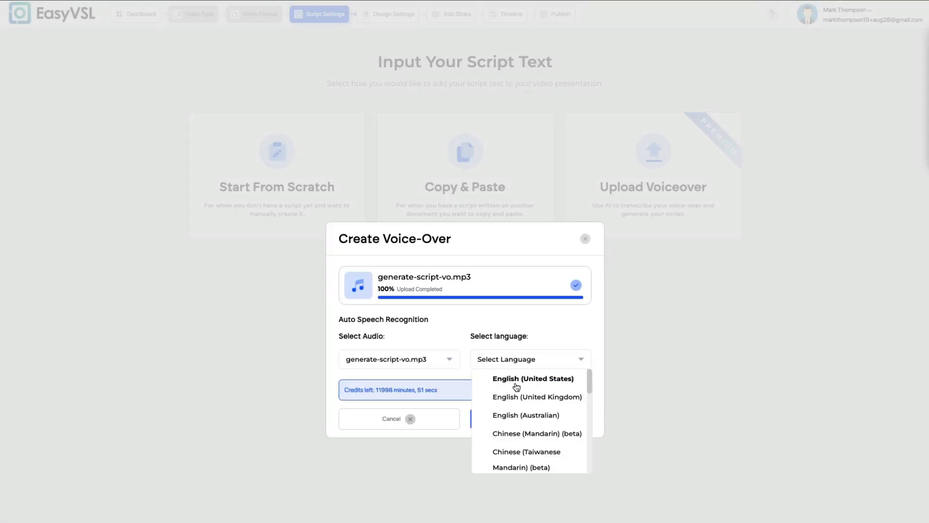
click(516, 381)
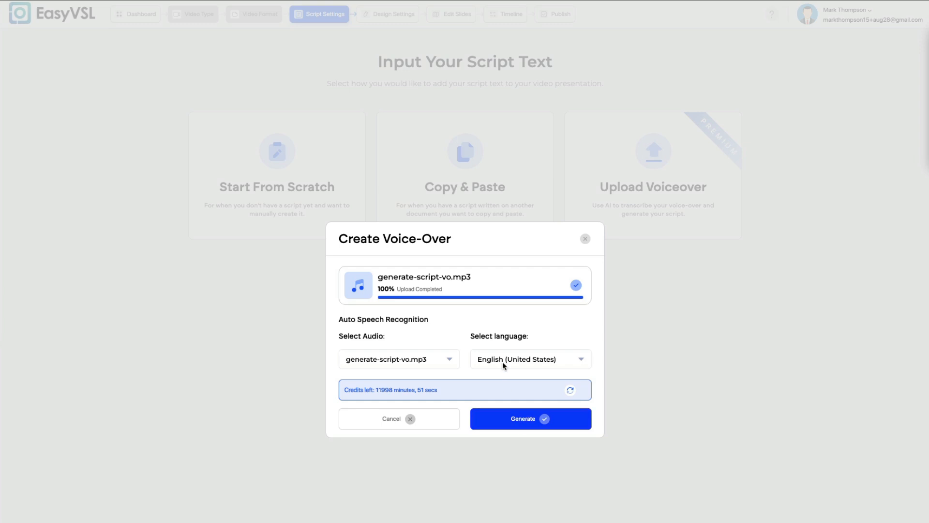
click(514, 424)
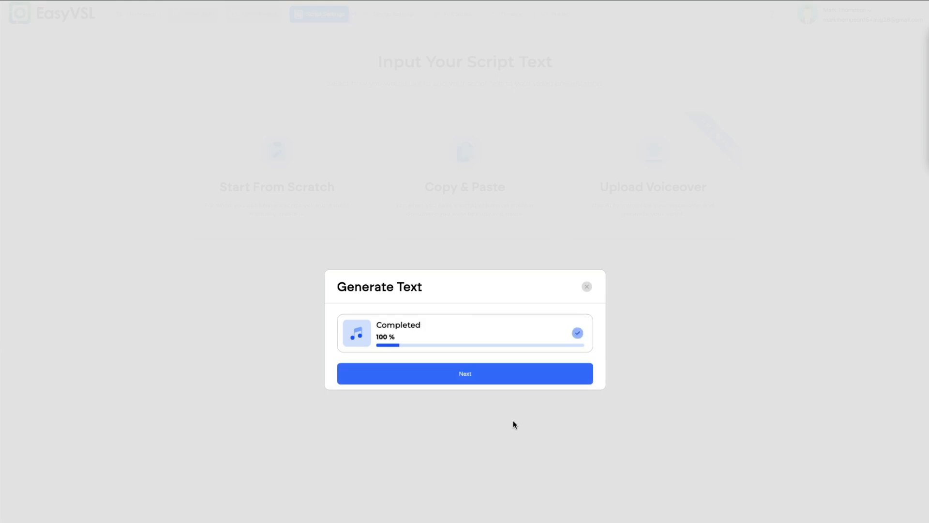
click(520, 376)
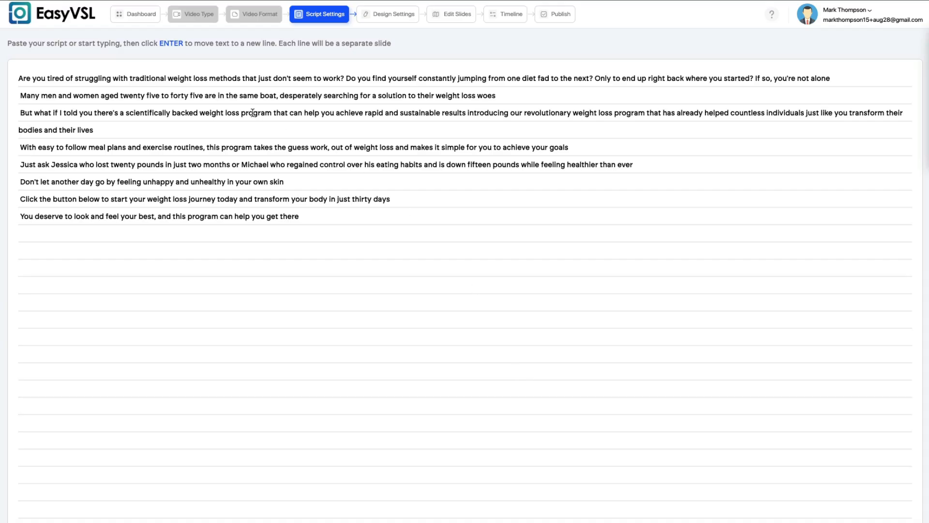
Step: Split the transcribed script into new lines before "Do you find yourself", "Only to end up" and "introducing our revolutionary"
click(346, 78)
key(Return)
click(267, 96)
key(Return)
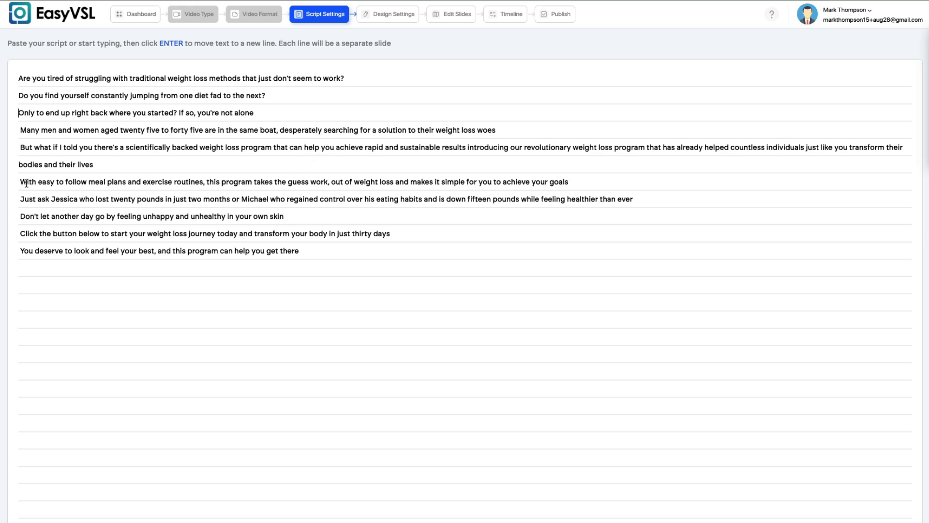
click(467, 146)
key(Return)
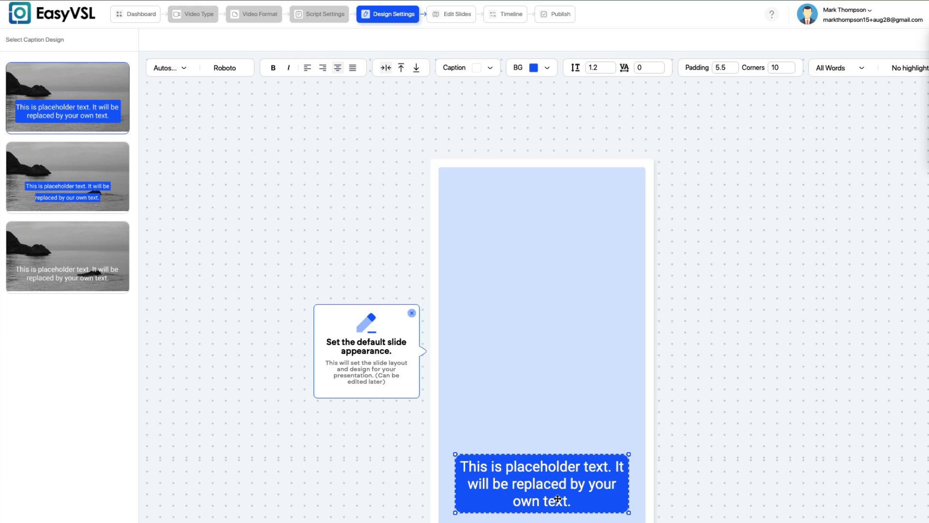
Step: Apply the second caption design, left-align its text and resize the caption box so the placeholder fits on two lines
scroll(373, 372, down, 1)
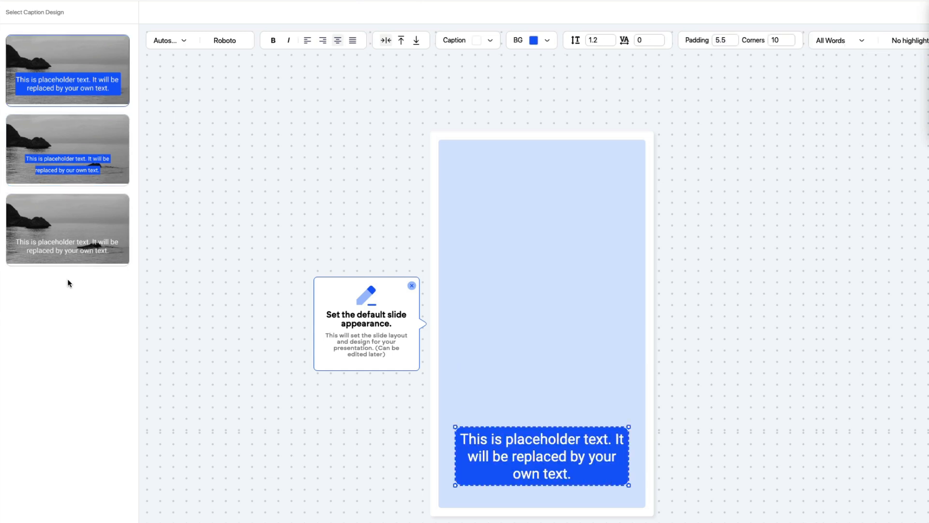
click(76, 178)
drag(629, 368, 589, 418)
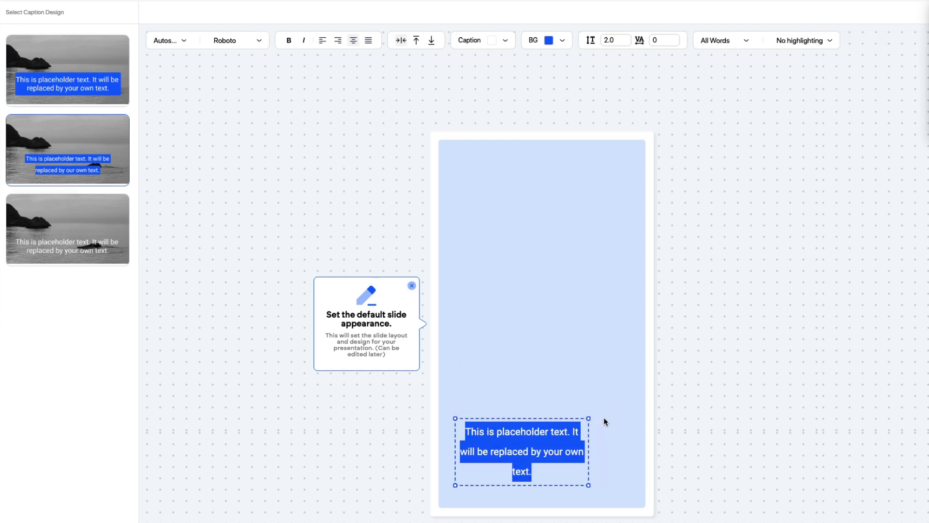
click(323, 40)
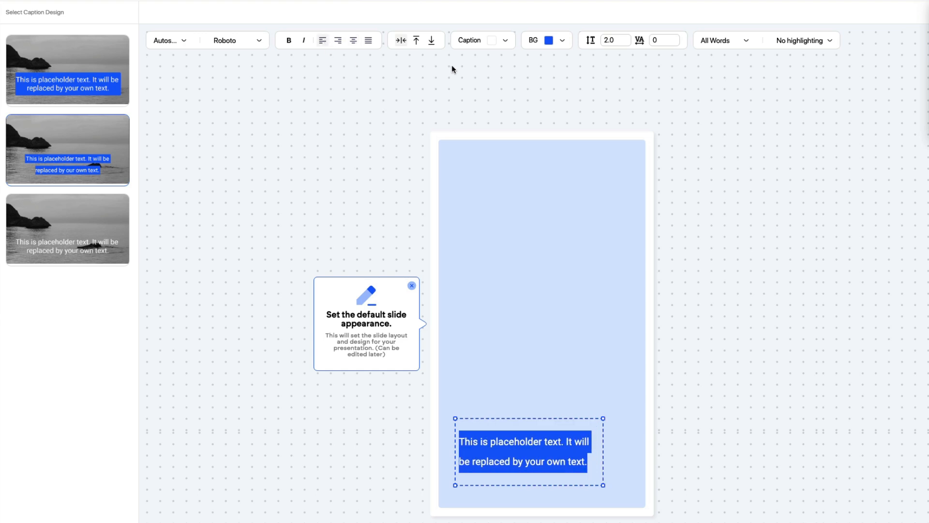
drag(603, 419, 614, 444)
drag(613, 444, 625, 445)
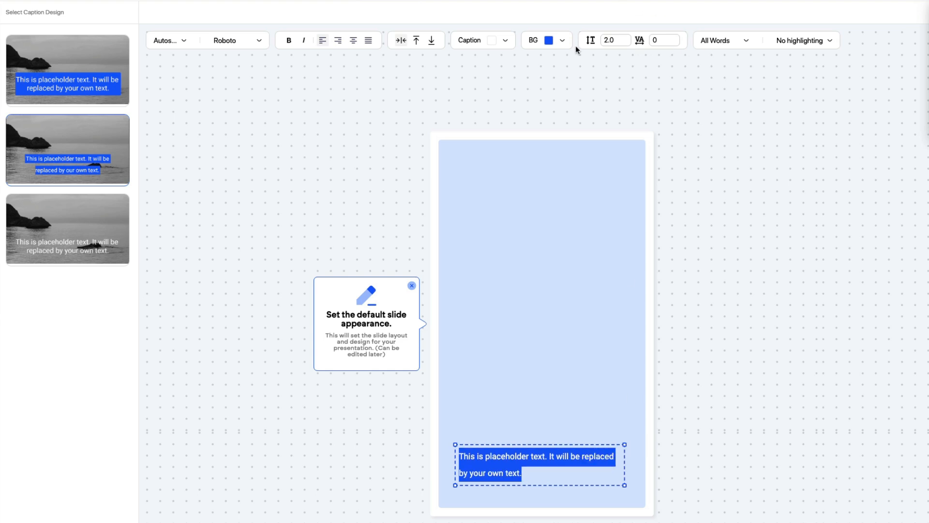
Step: Try red D0021B as the caption text colour, and restore the text to white
click(556, 41)
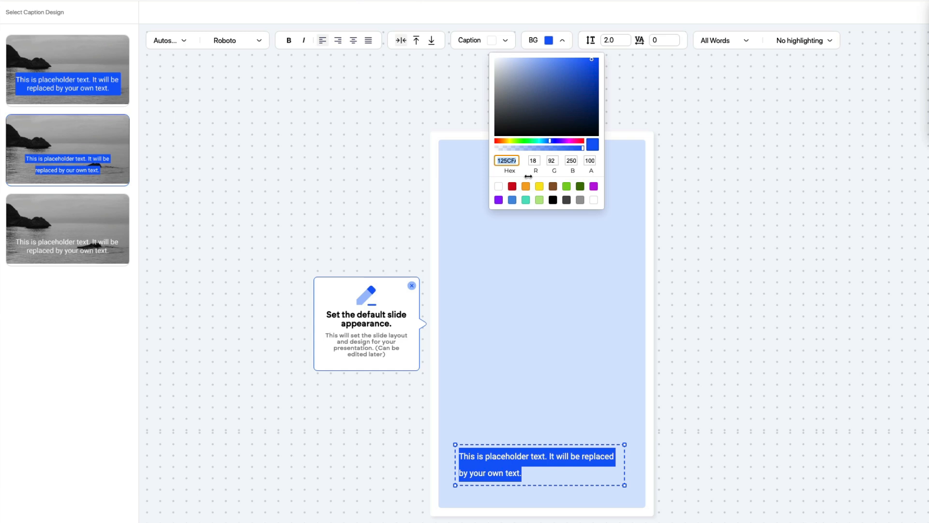
click(505, 40)
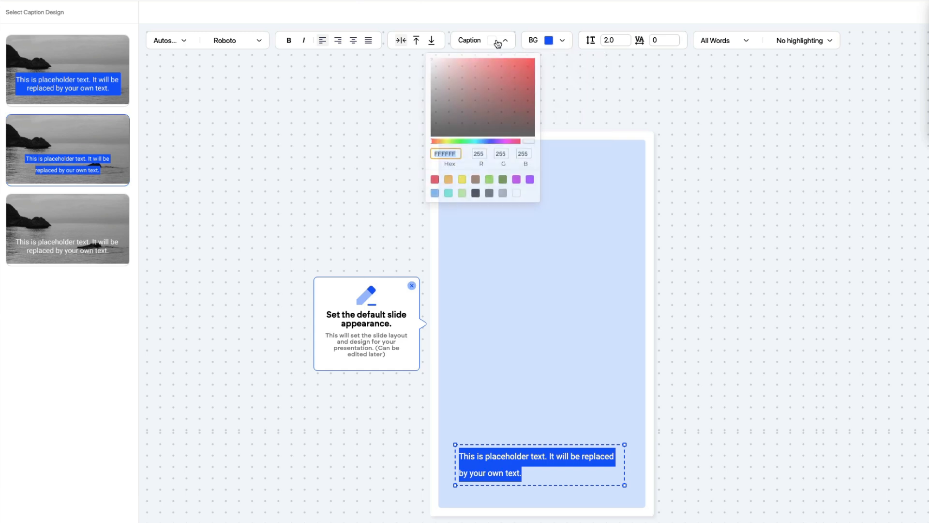
click(435, 180)
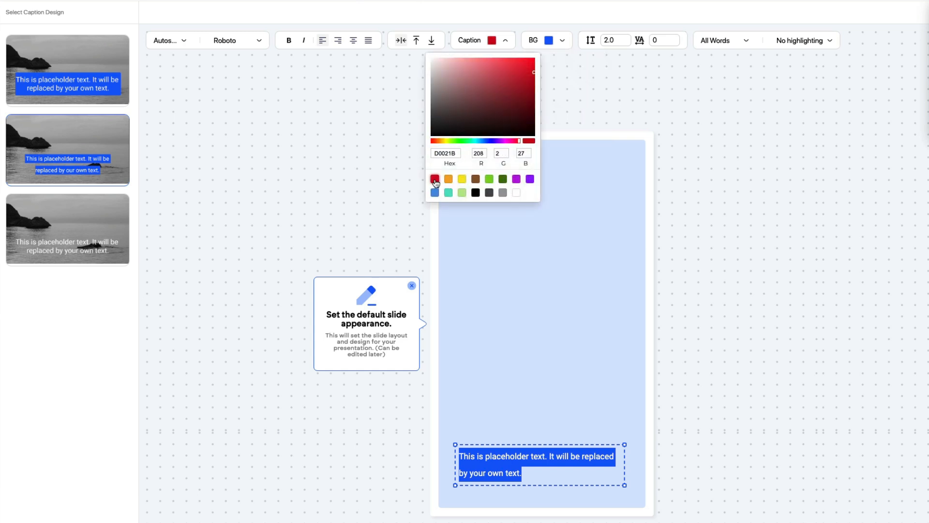
click(493, 41)
click(506, 44)
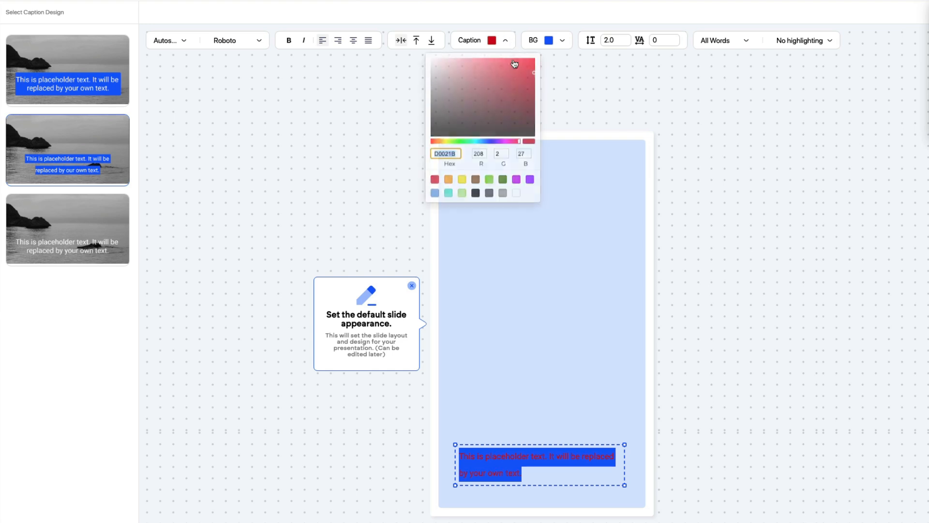
click(517, 193)
click(715, 22)
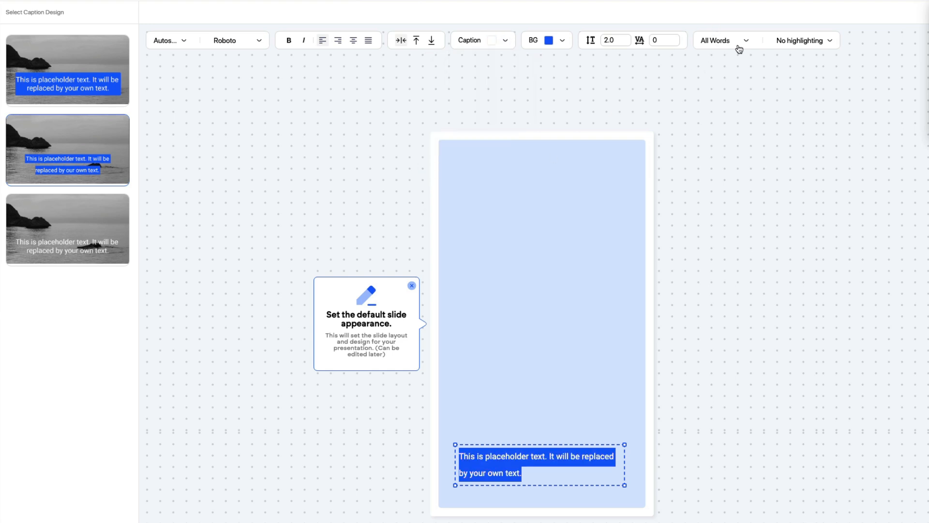
Step: Enable active-word highlighting for the caption, trying yellow before setting the highlight colour to bright green (RGB 126, 211, 33)
click(776, 45)
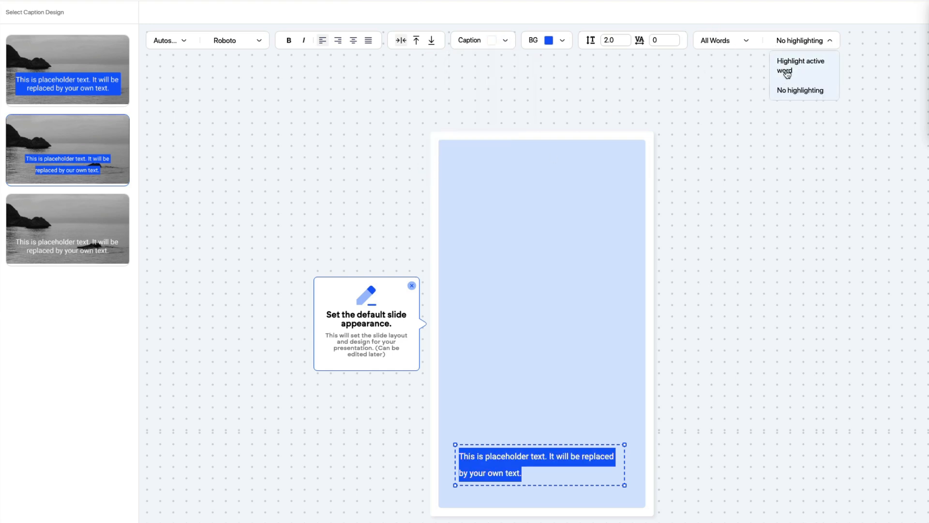
click(787, 72)
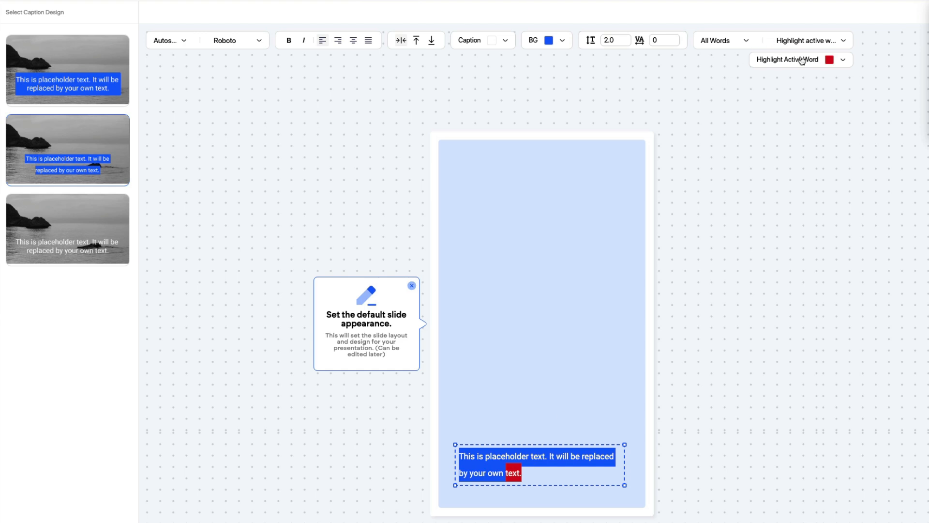
click(824, 66)
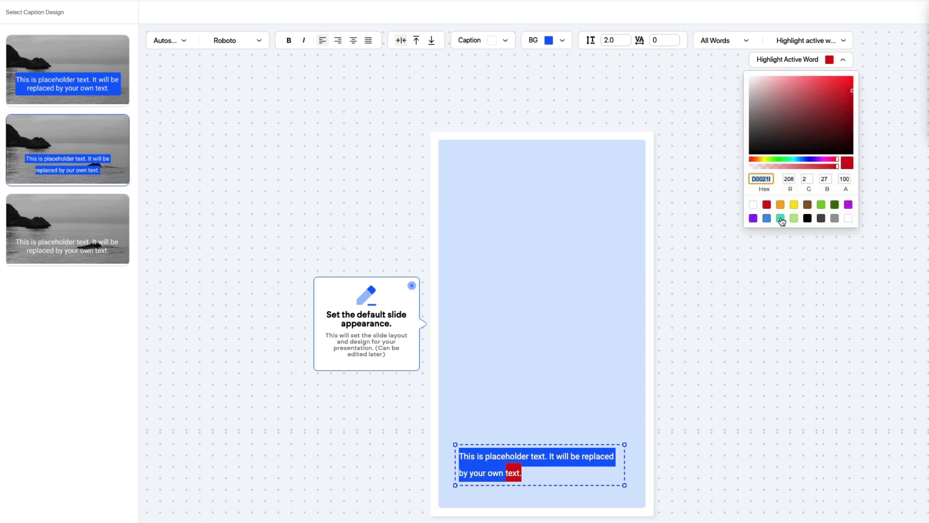
click(794, 205)
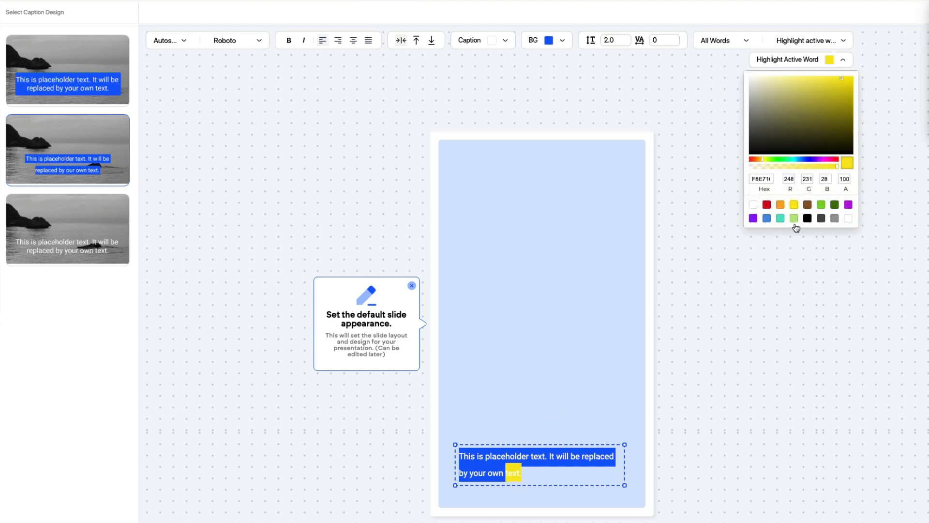
click(822, 205)
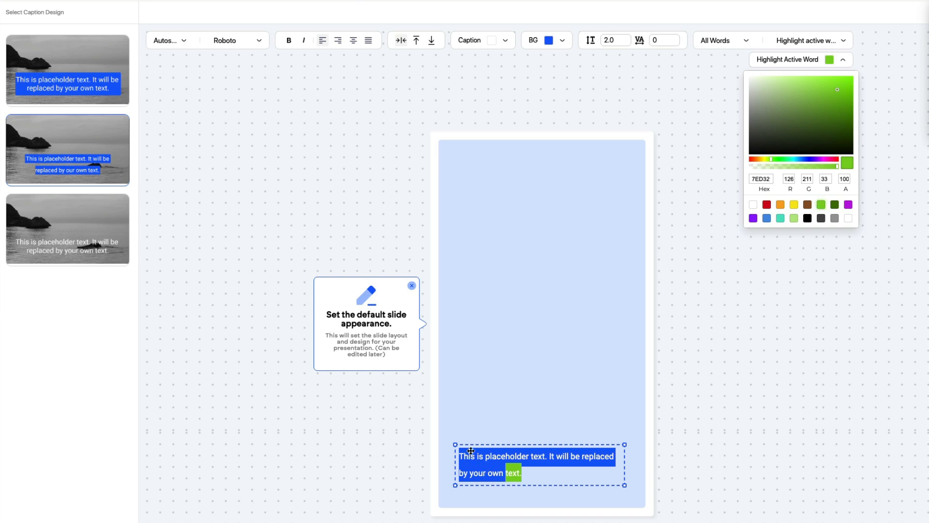
Step: Set the captions to appear one word at a time and change the active-word highlight colour to red
click(736, 42)
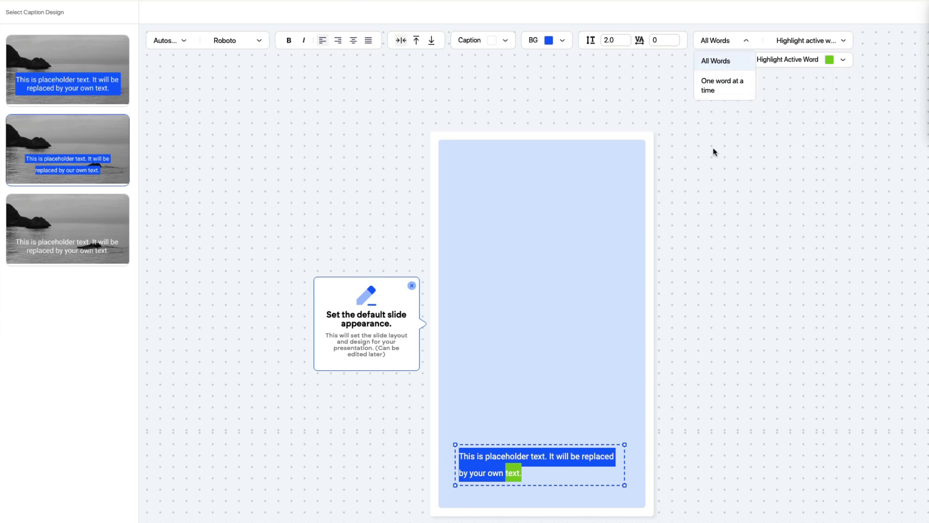
click(730, 88)
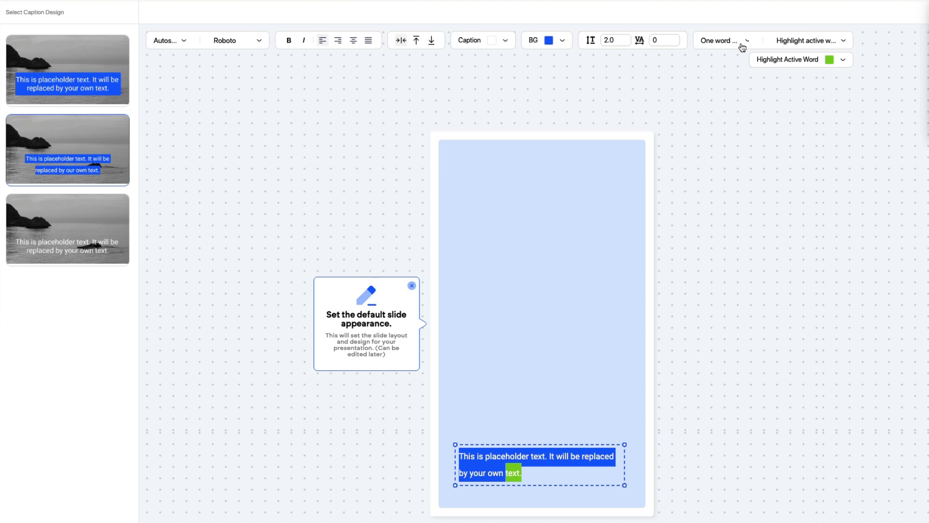
click(783, 61)
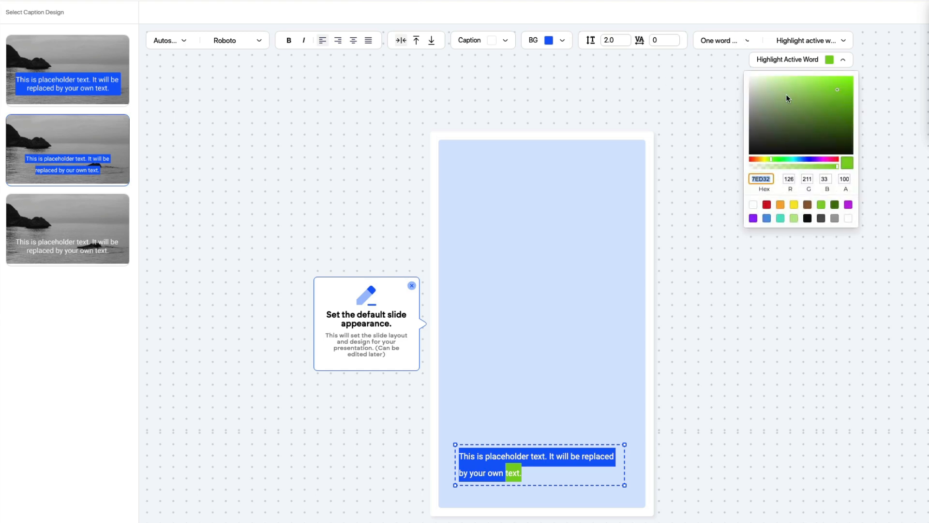
click(767, 204)
click(731, 18)
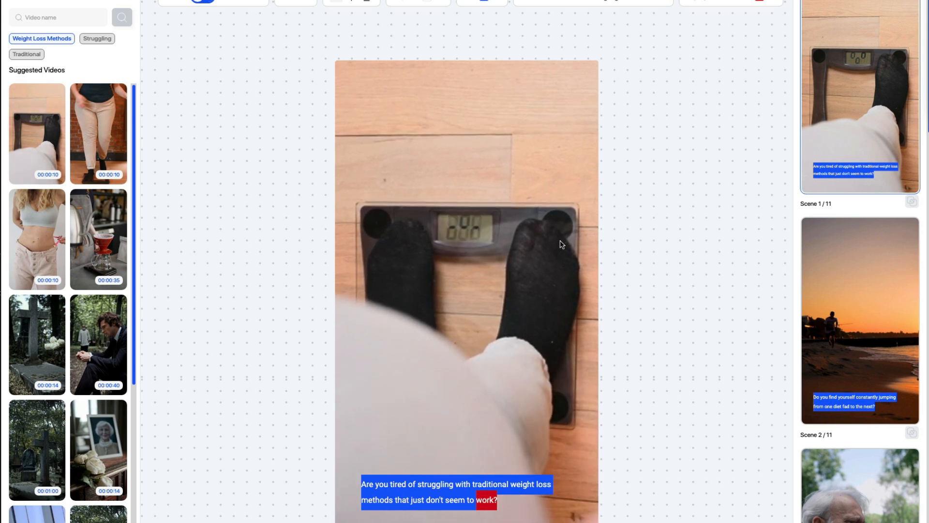
Step: Select scene 2 and try the suggested clip of a man jumping in front of a crowd as its video
click(865, 256)
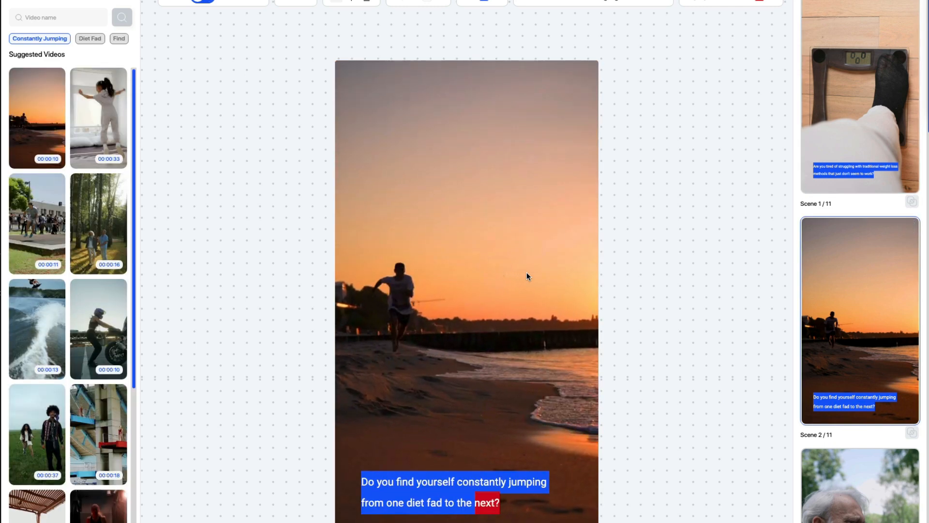
scroll(866, 468, down, 2)
scroll(876, 473, up, 2)
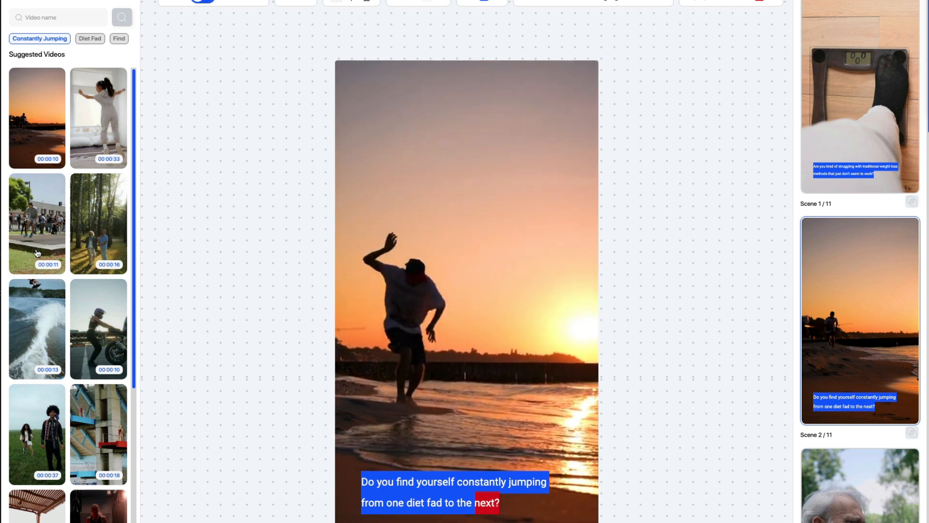
click(40, 228)
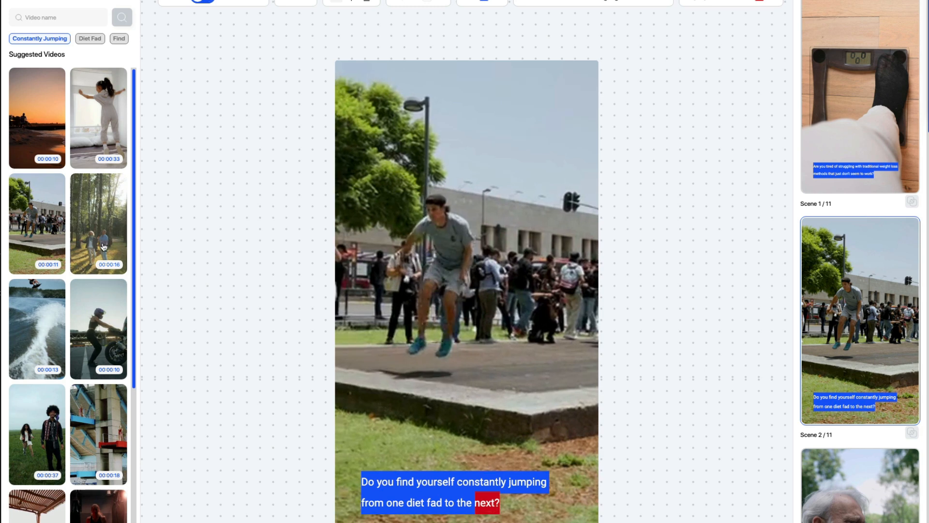
scroll(92, 242, down, 6)
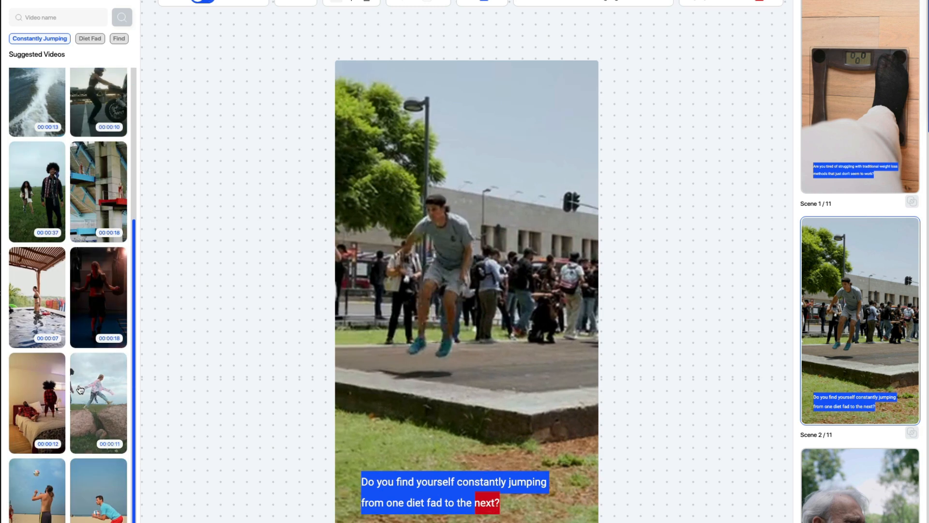
scroll(80, 338, up, 6)
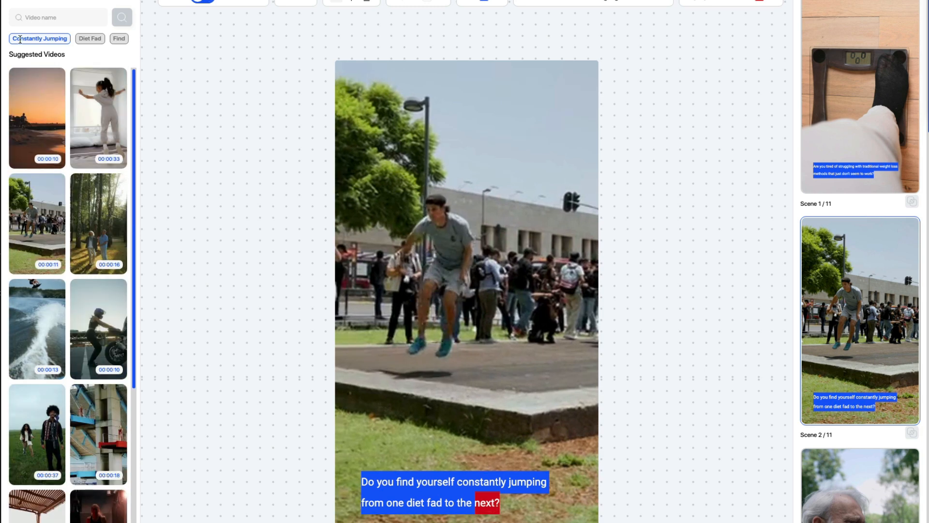
Step: Search the videos for "upset person" and use the close-up of the man leaning his head against a wall for scene 2
click(47, 17)
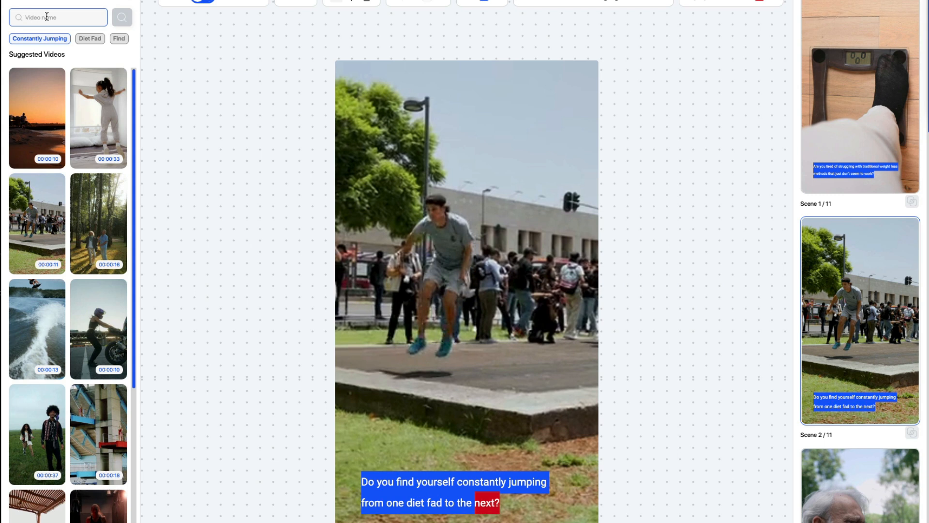
text(a)
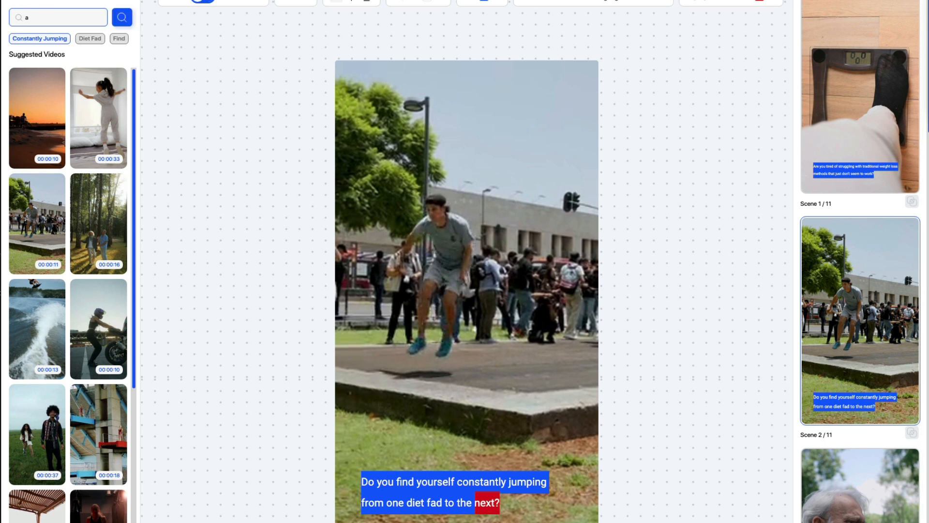
key(BackSpace)
text(upset person)
click(113, 14)
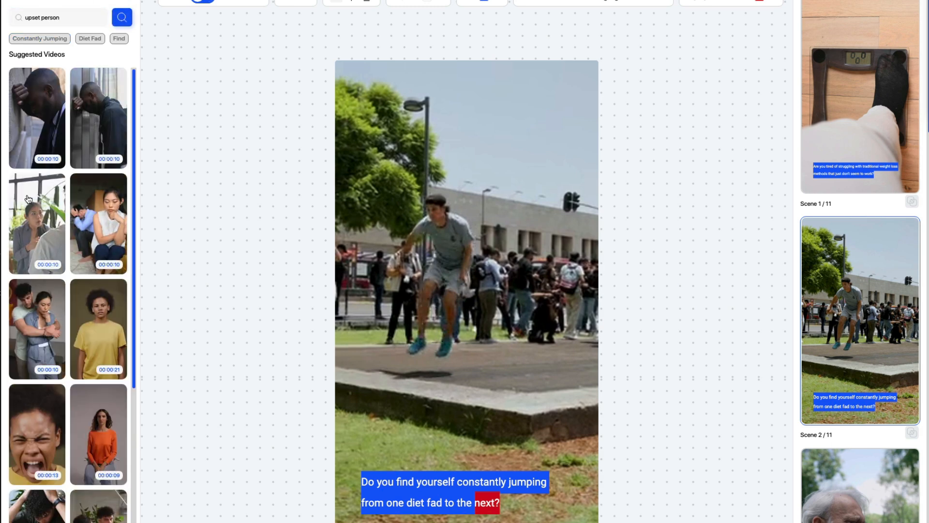
click(46, 117)
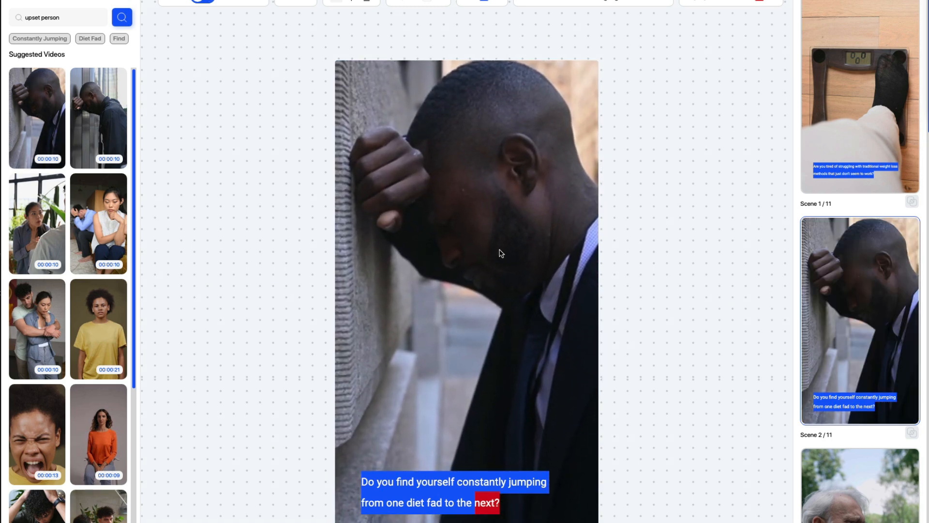
Step: Select scene 6, "Introducing our revolutionary weight loss program", and look through its suggested videos
scroll(858, 292, down, 6)
scroll(858, 292, down, 5)
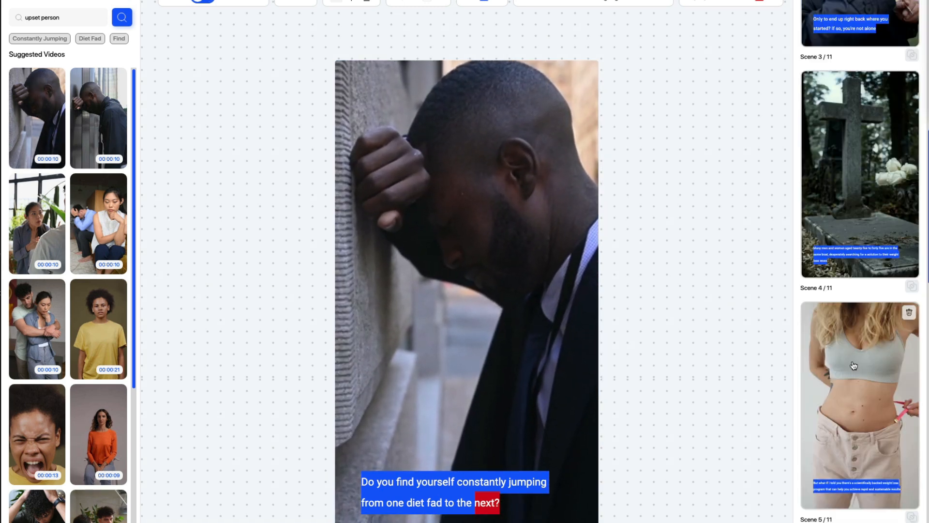
click(859, 315)
scroll(856, 339, down, 3)
click(856, 390)
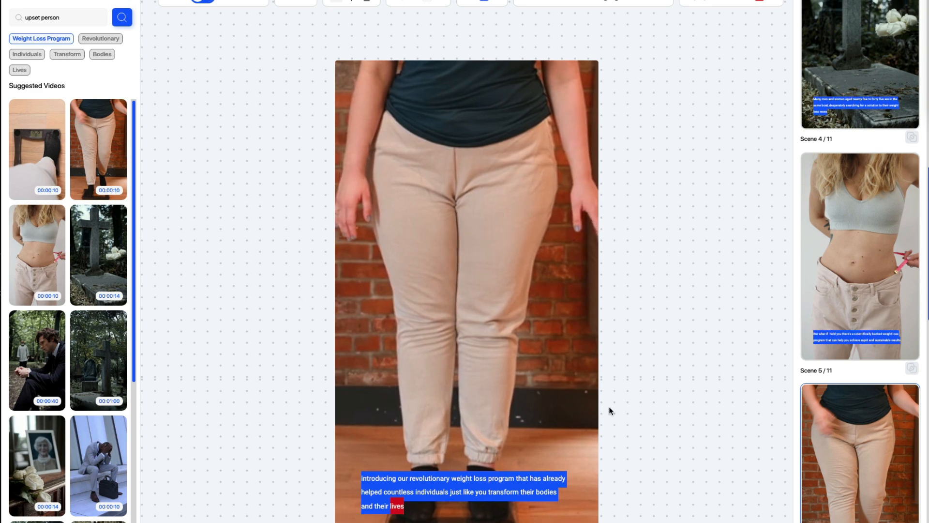
scroll(110, 470, down, 3)
scroll(110, 470, down, 1)
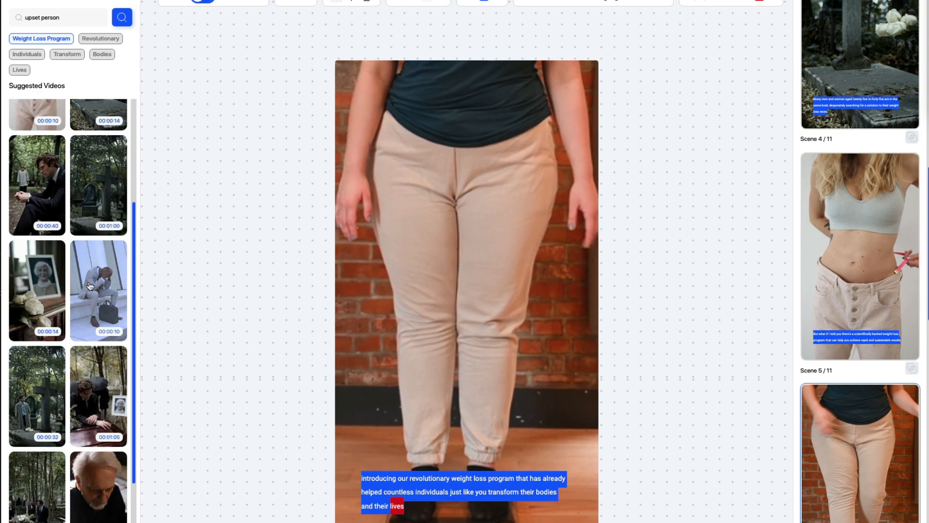
scroll(90, 286, down, 2)
Step: Search the videos for "weight loss" and look through the clips offered for scene 6
click(67, 18)
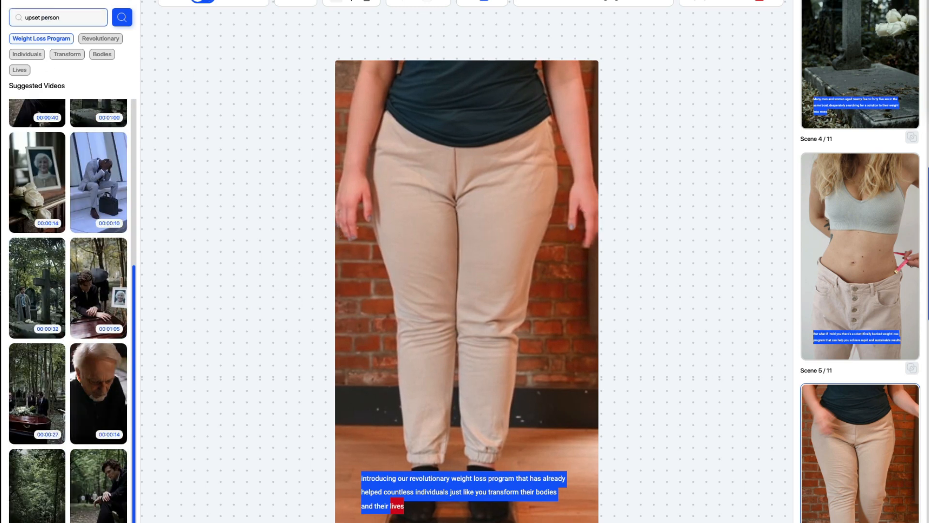
key(ctrl+a)
text(weig)
key(Return)
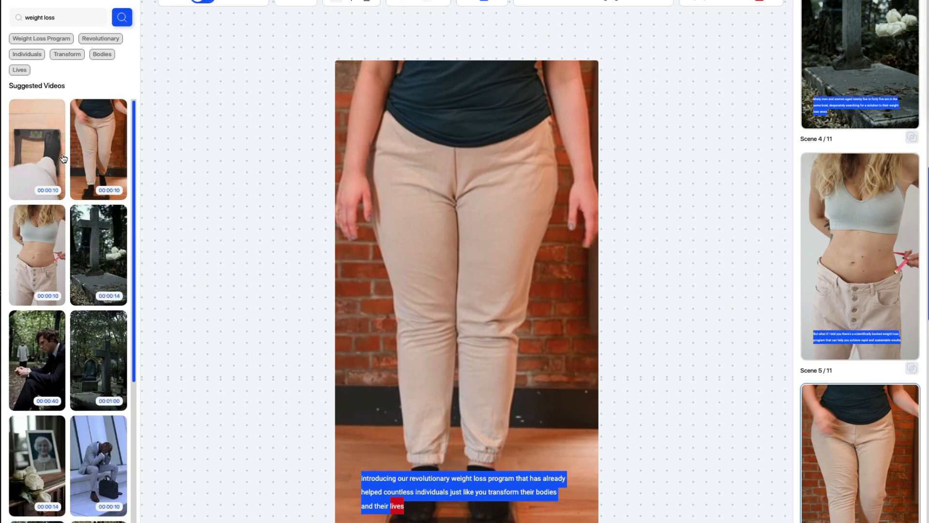
scroll(56, 299, down, 3)
scroll(56, 299, up, 4)
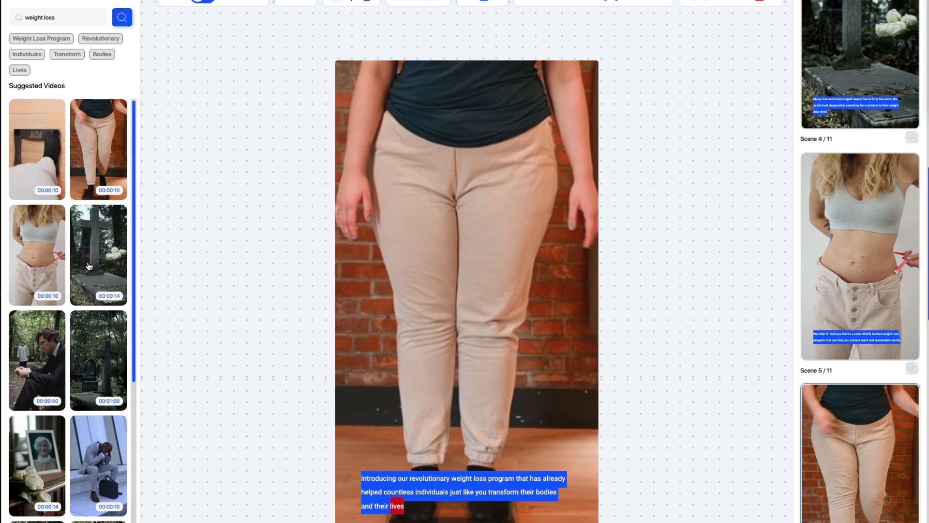
Step: Search the videos for "diet" and use the clip of a hand holding berries over a bowl for scene 6
triple_click(61, 14)
text(diet)
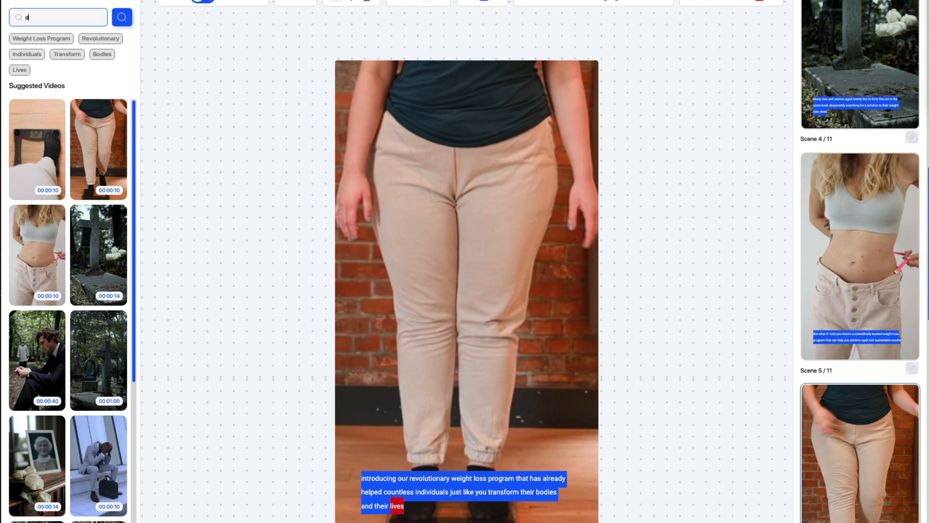
key(Return)
scroll(62, 434, down, 6)
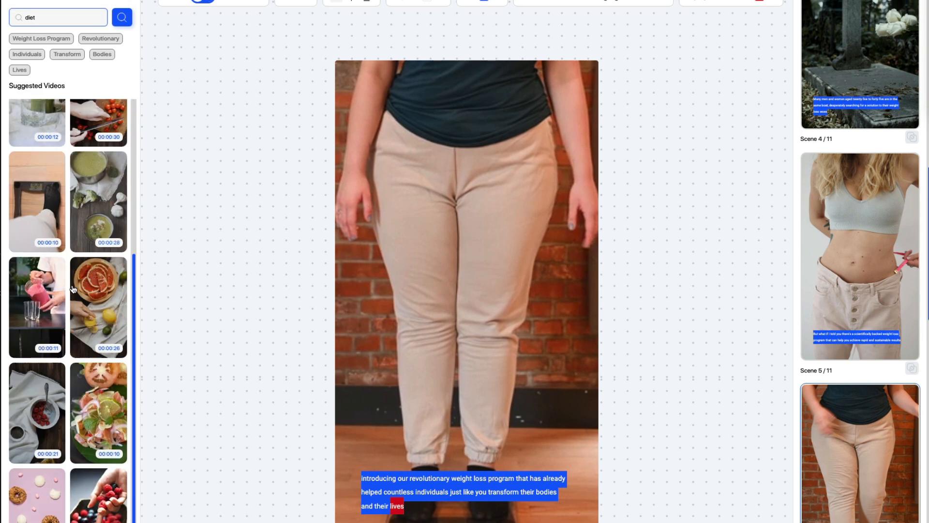
click(99, 482)
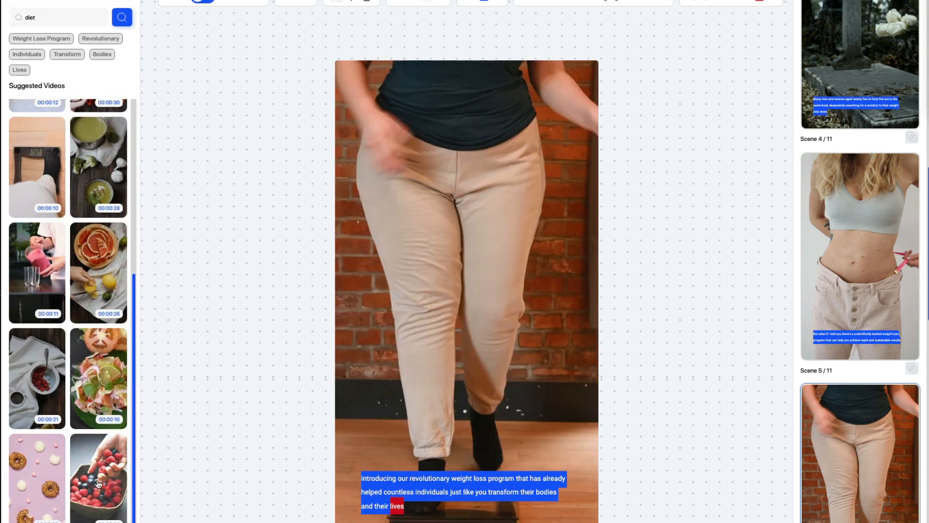
Step: Replace scene 7's video with the suggested clip of a woman in a green dress holding a plate of food
scroll(876, 460, down, 5)
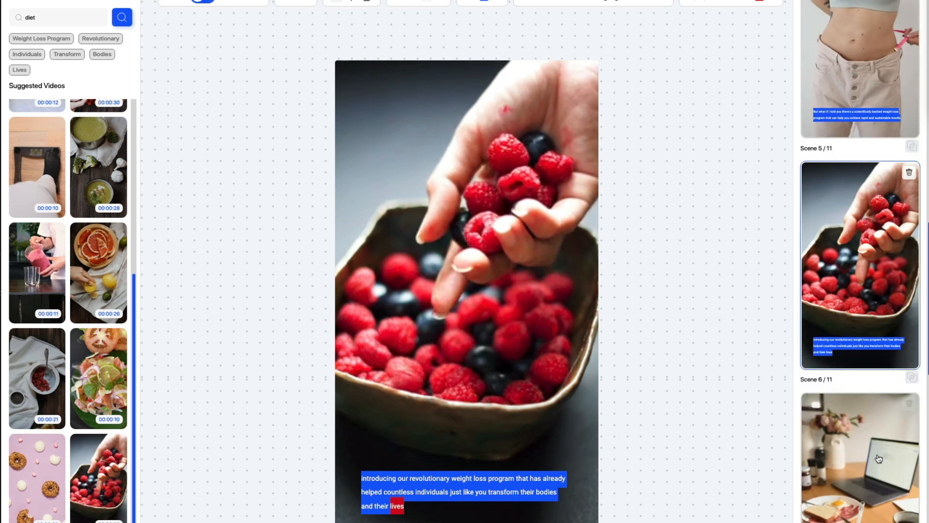
click(860, 417)
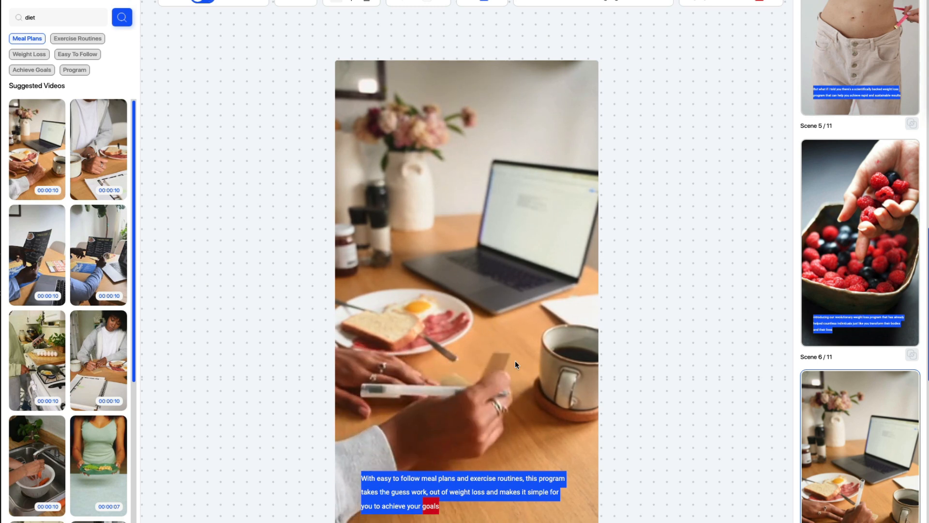
scroll(865, 428, down, 5)
scroll(865, 429, down, 6)
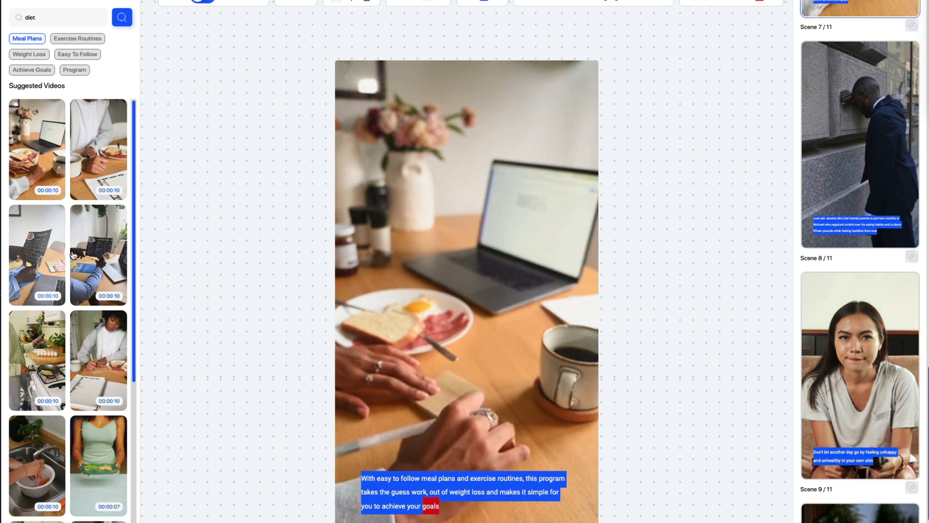
click(120, 443)
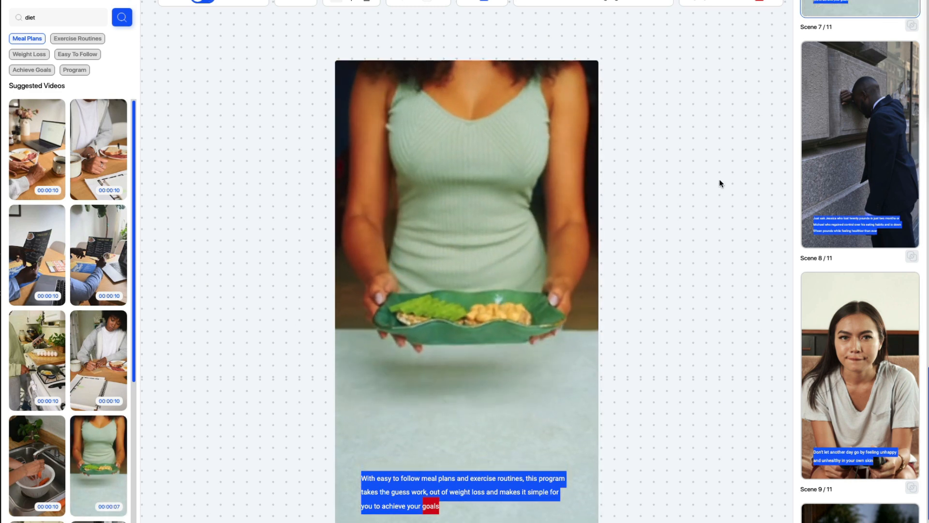
scroll(845, 145, up, 20)
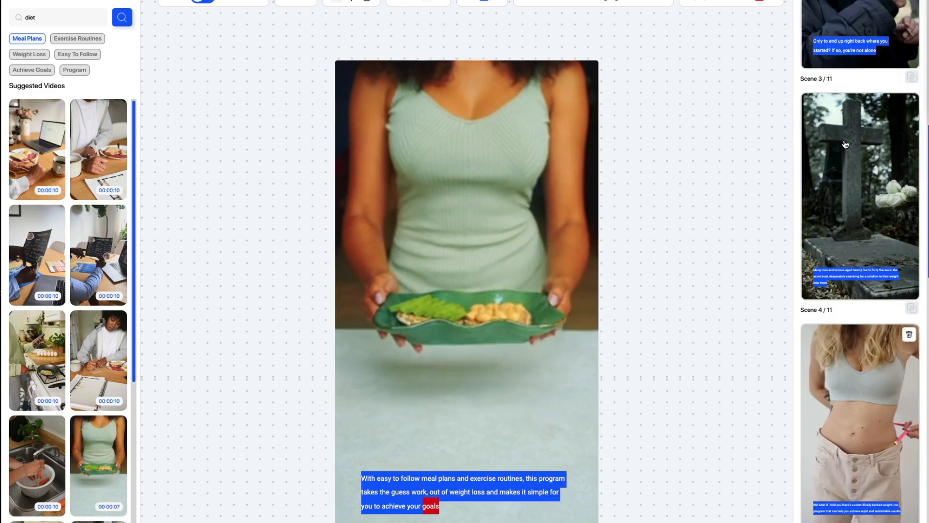
scroll(845, 145, up, 3)
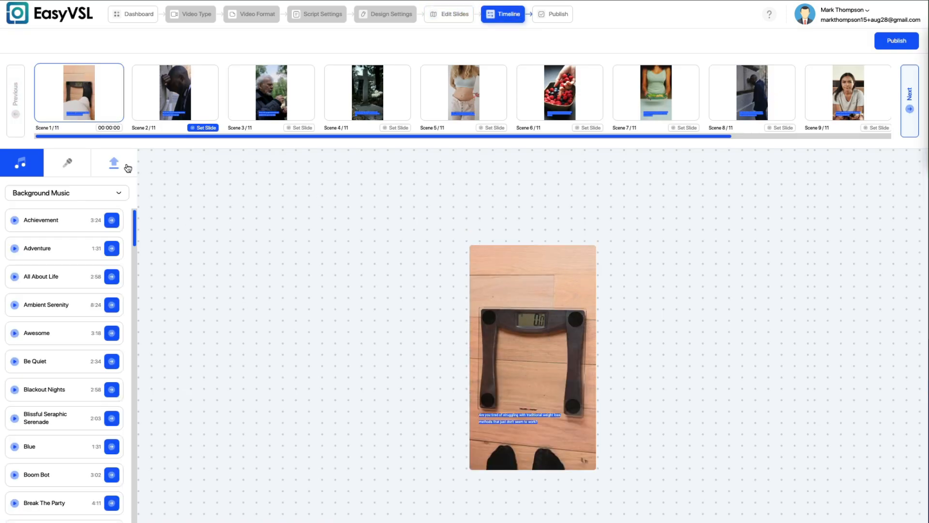
click(126, 166)
click(413, 367)
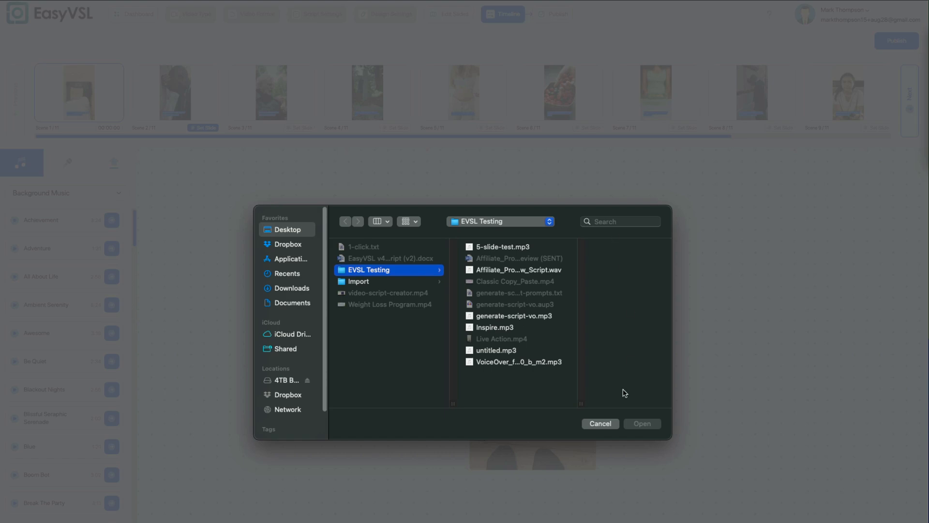
click(599, 423)
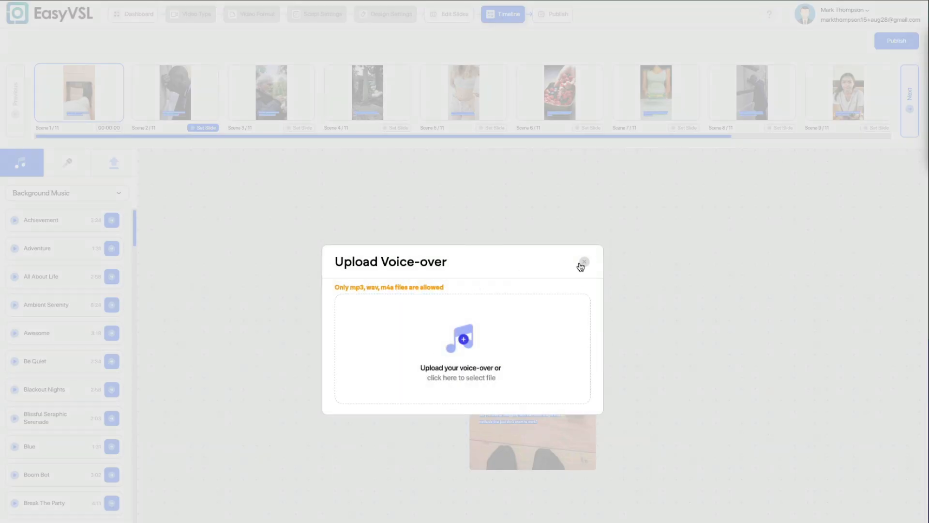
click(583, 263)
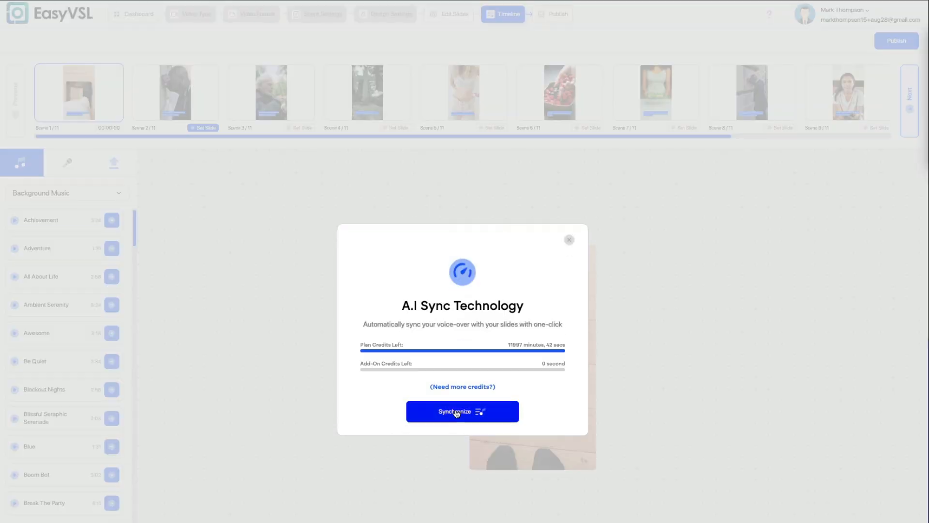
Step: Synchronize the generate-script-vo.mp3 voice-over with the scenes using A.I Sync Technology and complete the text generation
click(456, 412)
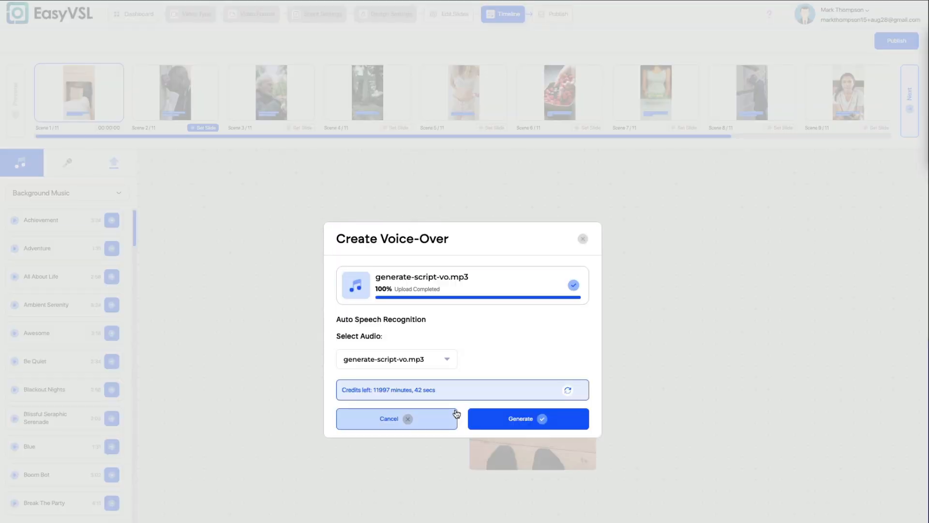
click(506, 420)
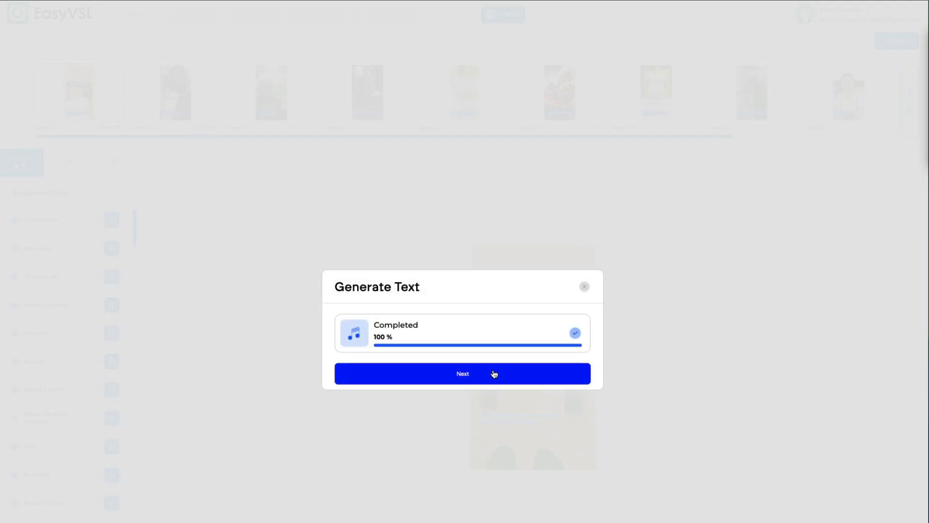
click(494, 372)
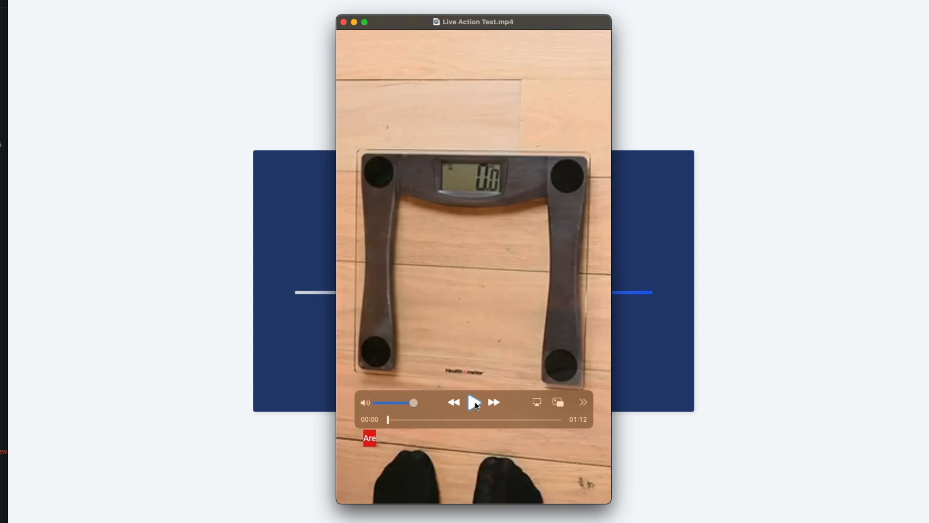
Step: Play the beginning of the exported Live Action Test.mp4 to check its captions, close the player and return to the dashboard
click(474, 402)
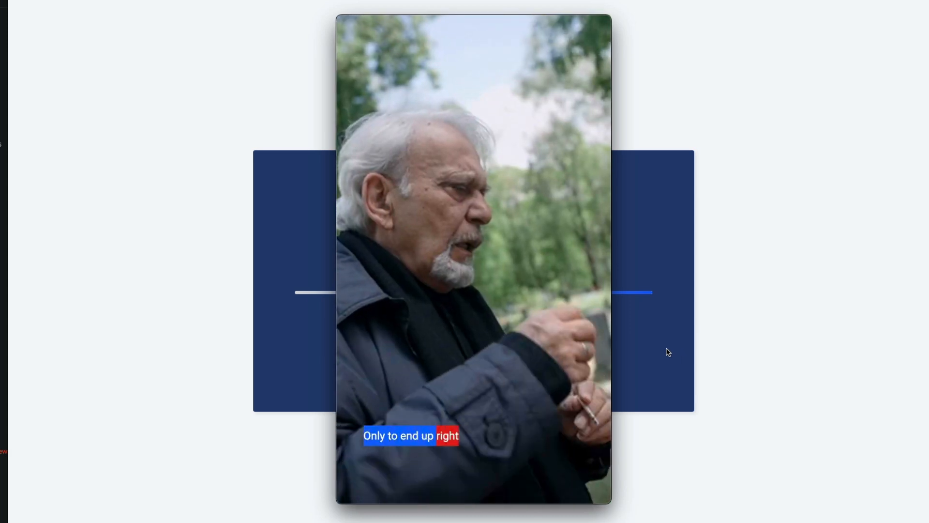
mouse_move(583, 348)
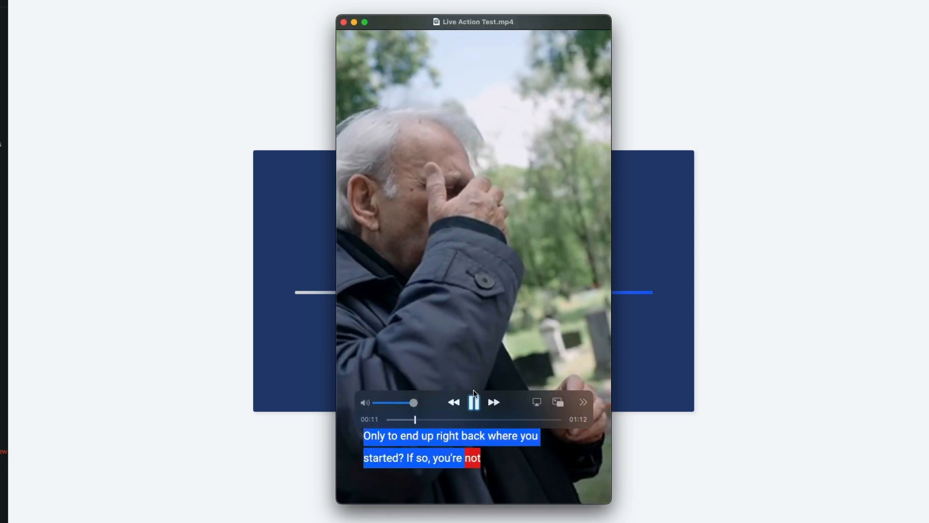
click(475, 401)
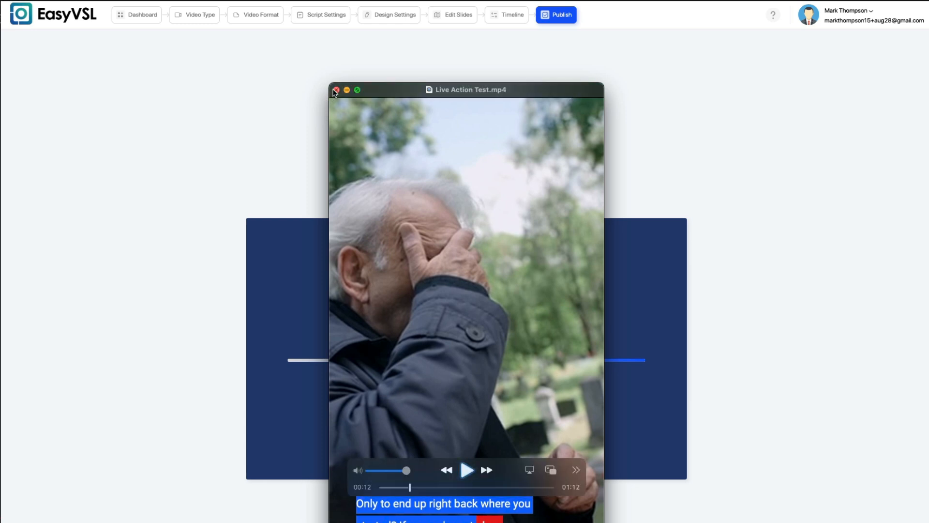
click(335, 90)
click(146, 19)
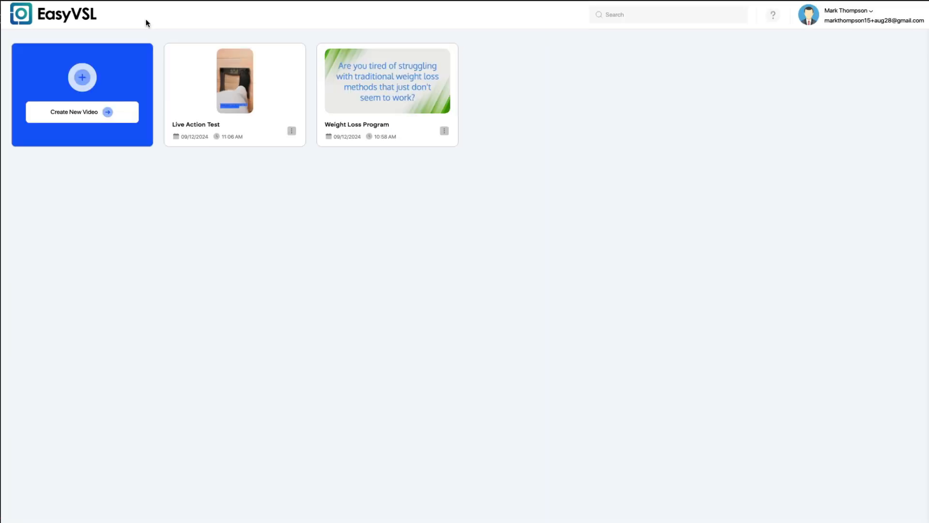